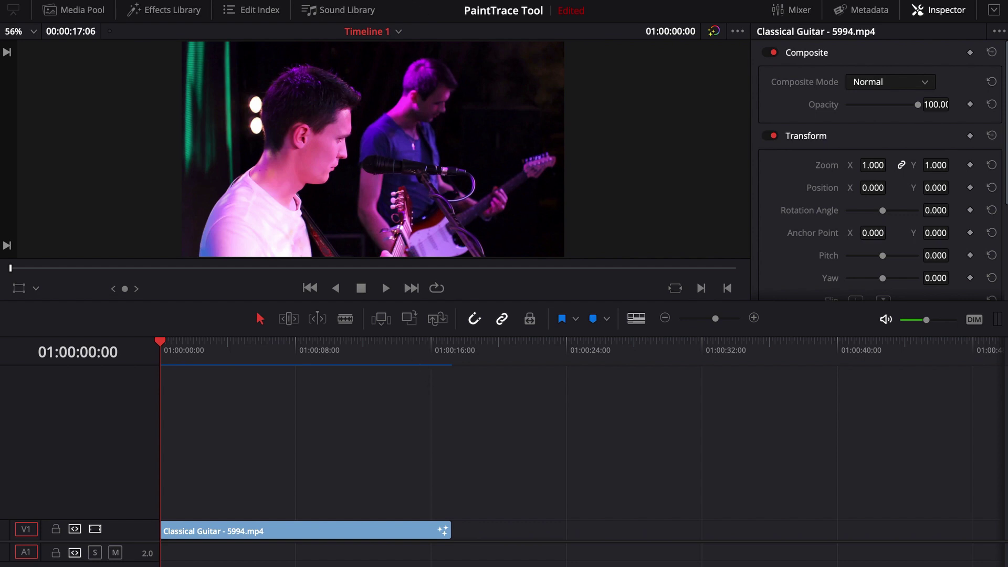
# - Switch to the Fusion page and clear the Merge2 selection in the node graph
pyautogui.hotkey('shift', '5')
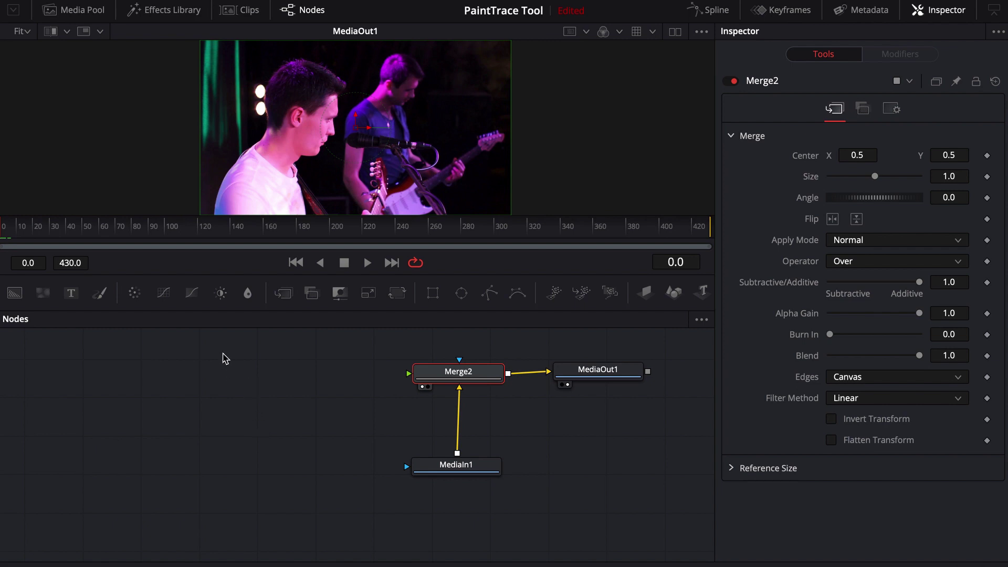
pyautogui.click(175, 393)
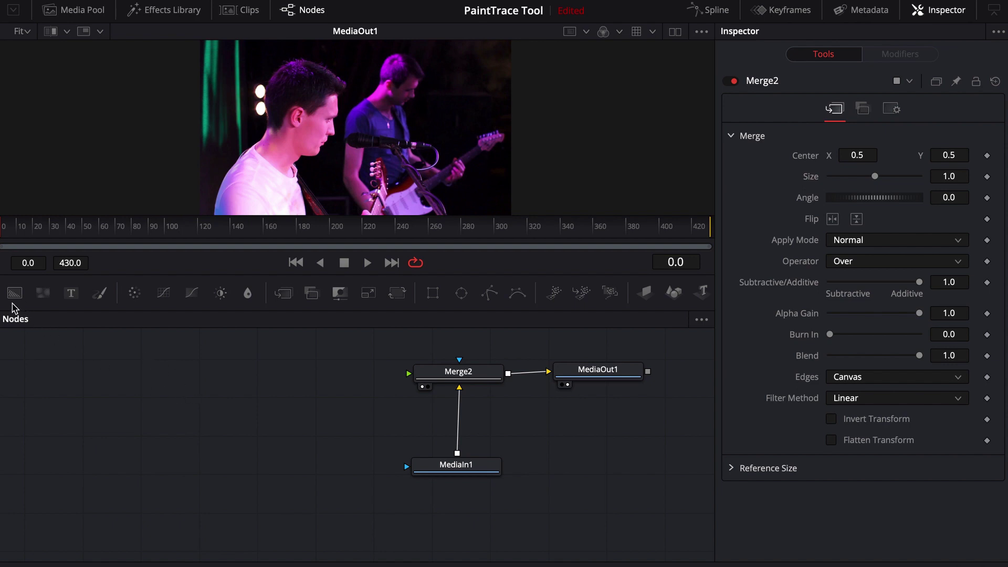
# - Add a Background node feeding a new Paint node, set Background alpha to 0, and view Paint1
pyautogui.moveTo(14, 292); pyautogui.dragTo(130, 441)
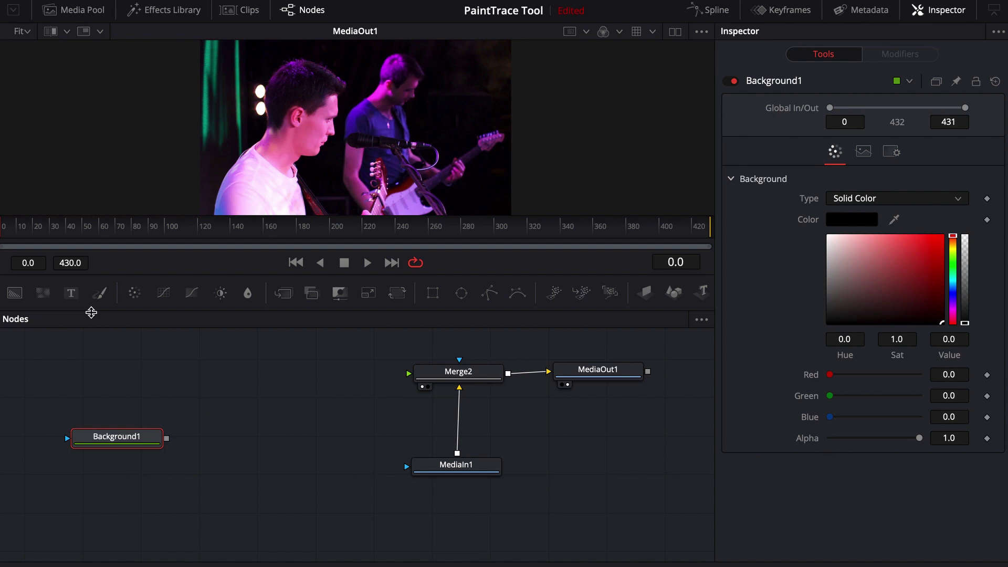
pyautogui.click(100, 292)
pyautogui.click(119, 442)
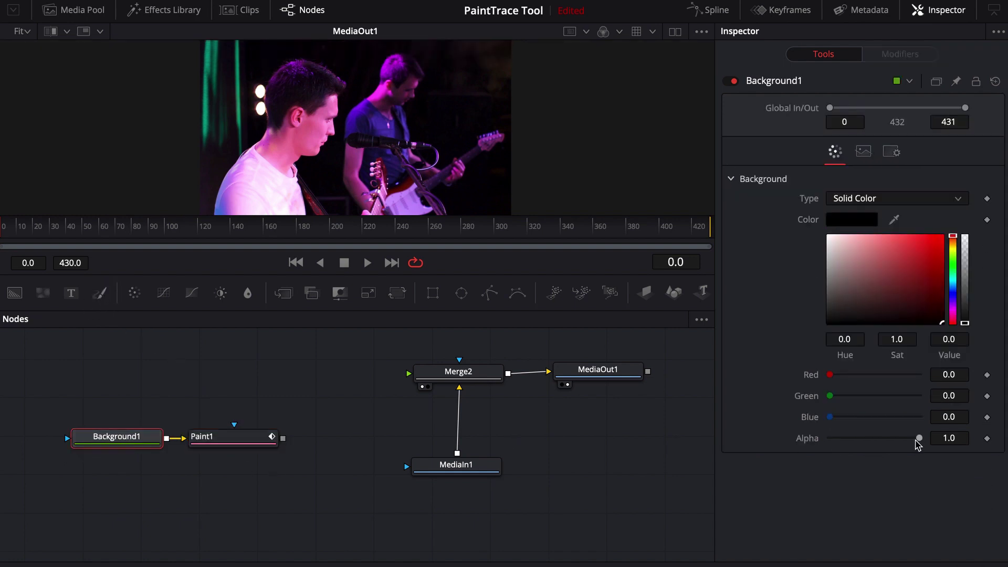
pyautogui.moveTo(916, 443); pyautogui.dragTo(817, 444)
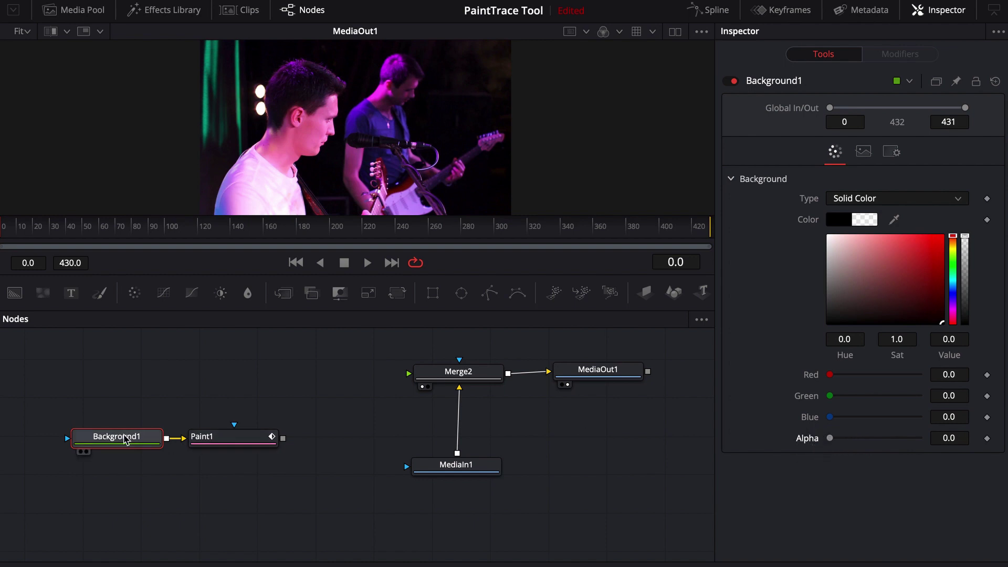
pyautogui.press('1')
pyautogui.click(238, 443)
# - Paint test strokes on frames 0 and 1, flipping between them to compare, ending on frame 0
pyautogui.moveTo(360, 98); pyautogui.dragTo(282, 187)
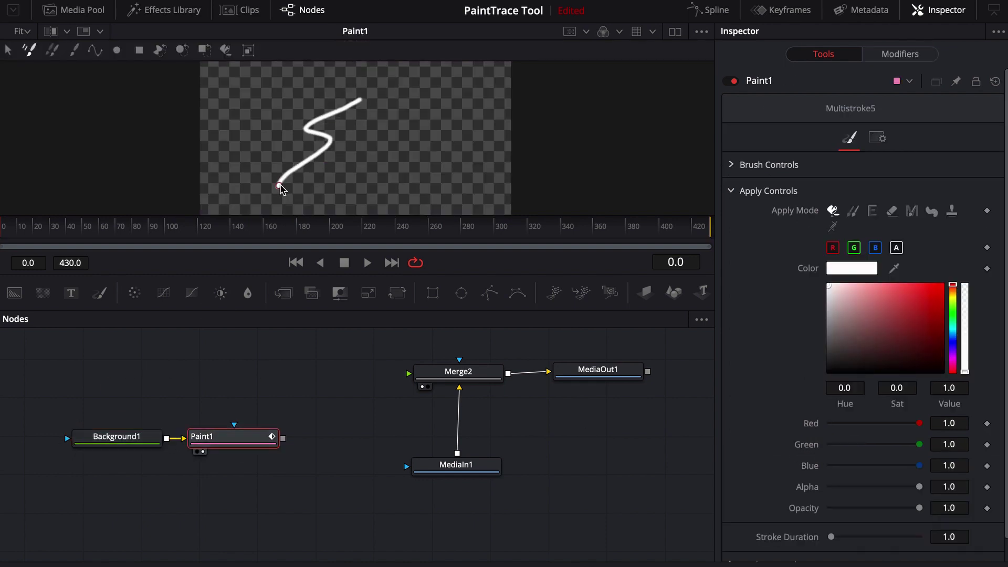
pyautogui.hotkey('ctrl', 'z')
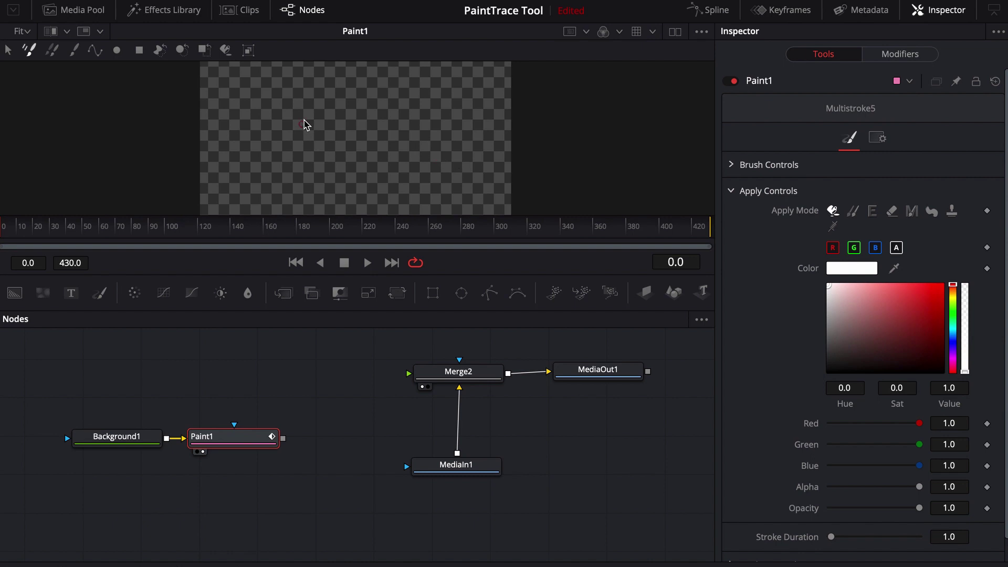
pyautogui.moveTo(327, 93)
pyautogui.mouseDown()
pyautogui.moveTo(330, 147)
pyautogui.moveTo(278, 177)
pyautogui.mouseUp()
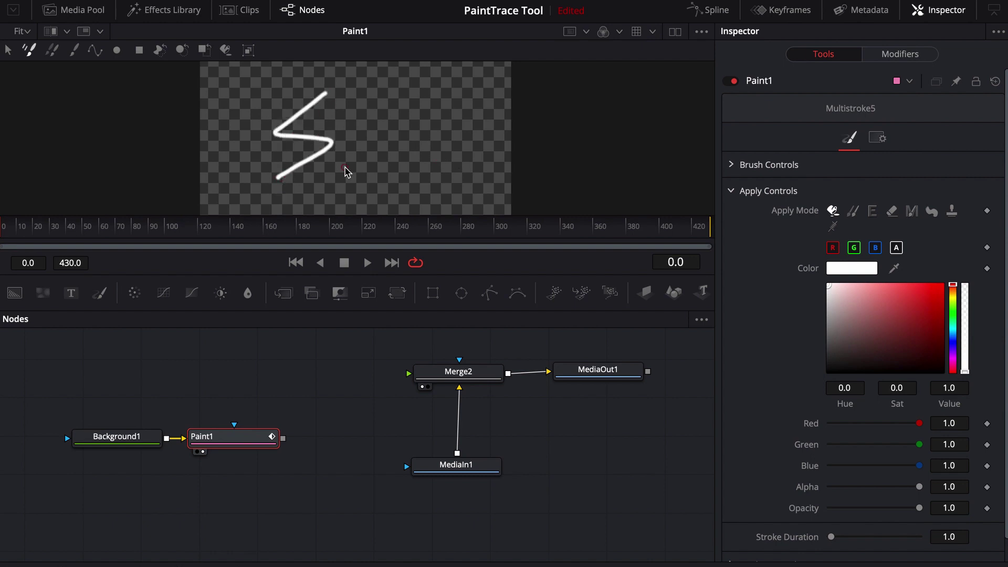
pyautogui.press('Right')
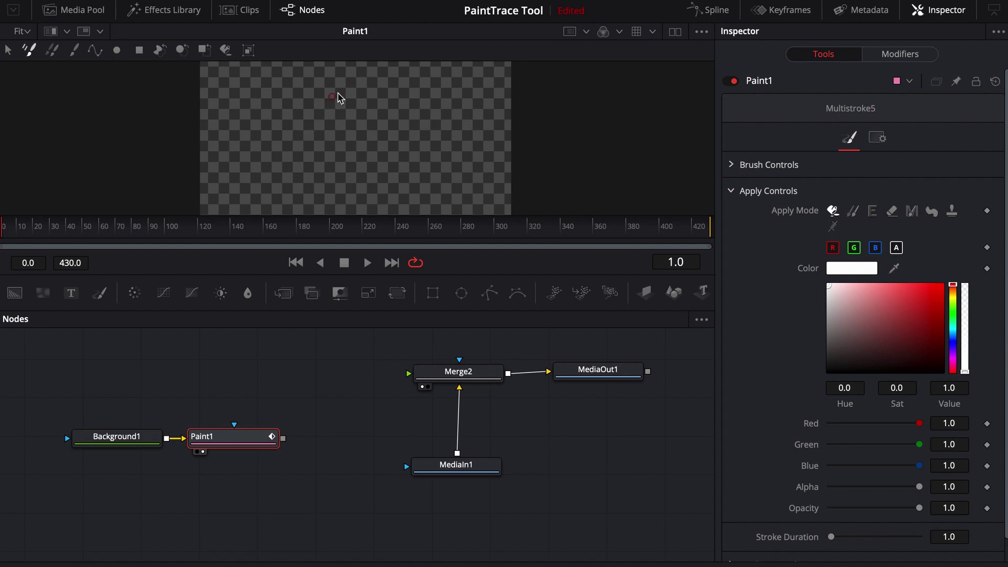
pyautogui.moveTo(340, 90)
pyautogui.mouseDown()
pyautogui.moveTo(318, 105)
pyautogui.moveTo(342, 135)
pyautogui.moveTo(299, 187)
pyautogui.mouseUp()
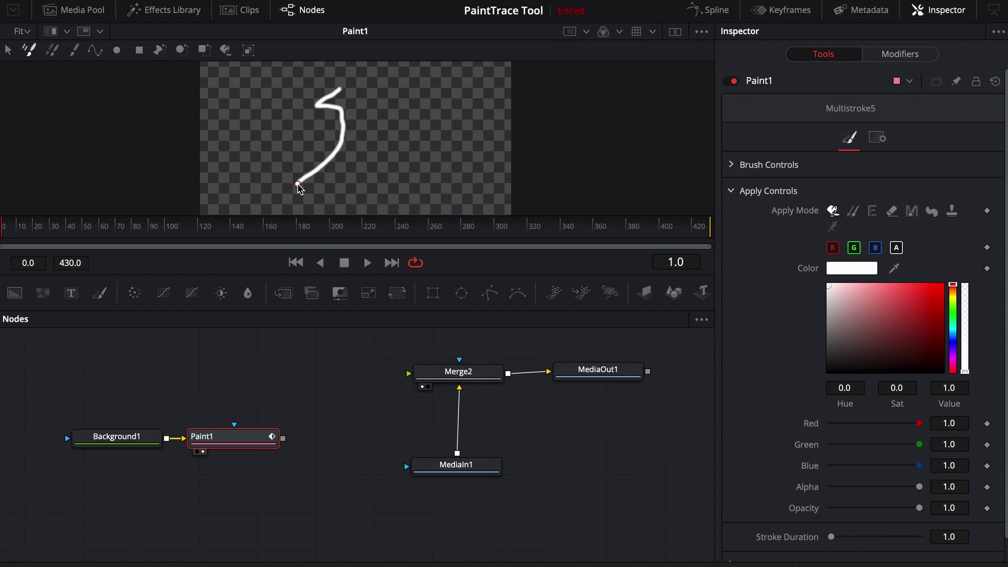
pyautogui.press('Left')
pyautogui.press('Right')
pyautogui.press('Left')
pyautogui.press('Right')
pyautogui.press('Left')
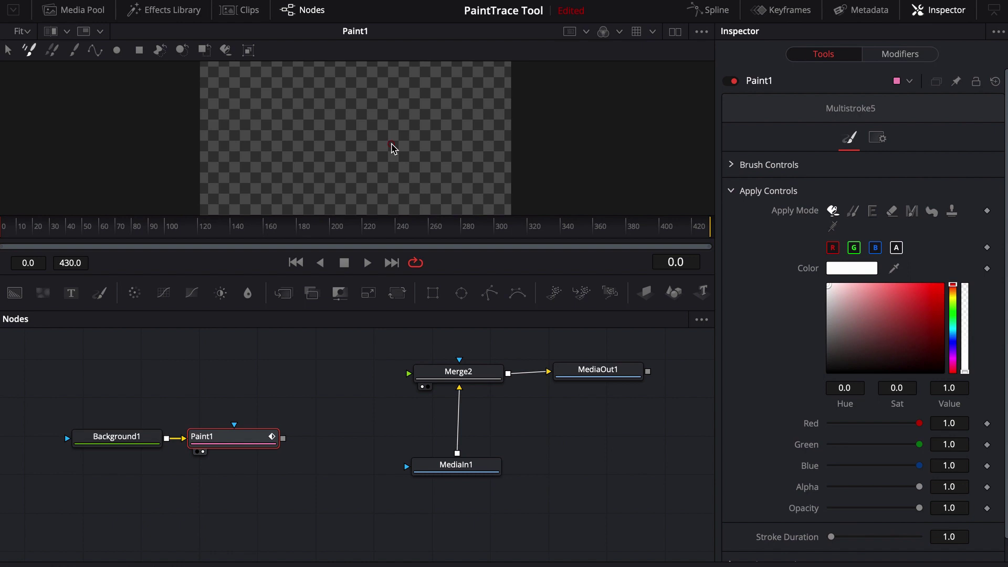
# - Look at the Multistroke5 modifier, then return the Inspector to Paint1's Tools settings
pyautogui.click(899, 55)
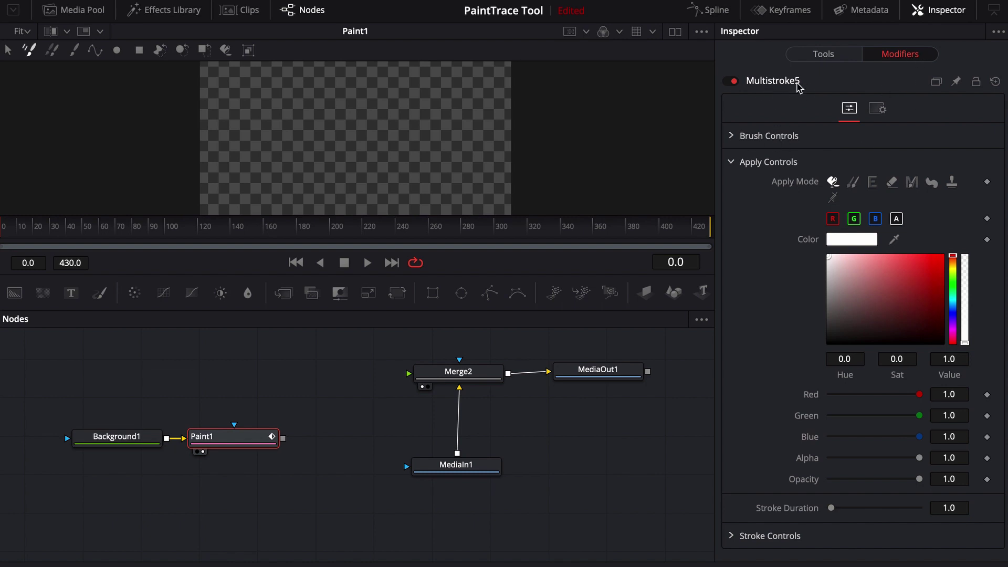
pyautogui.click(823, 54)
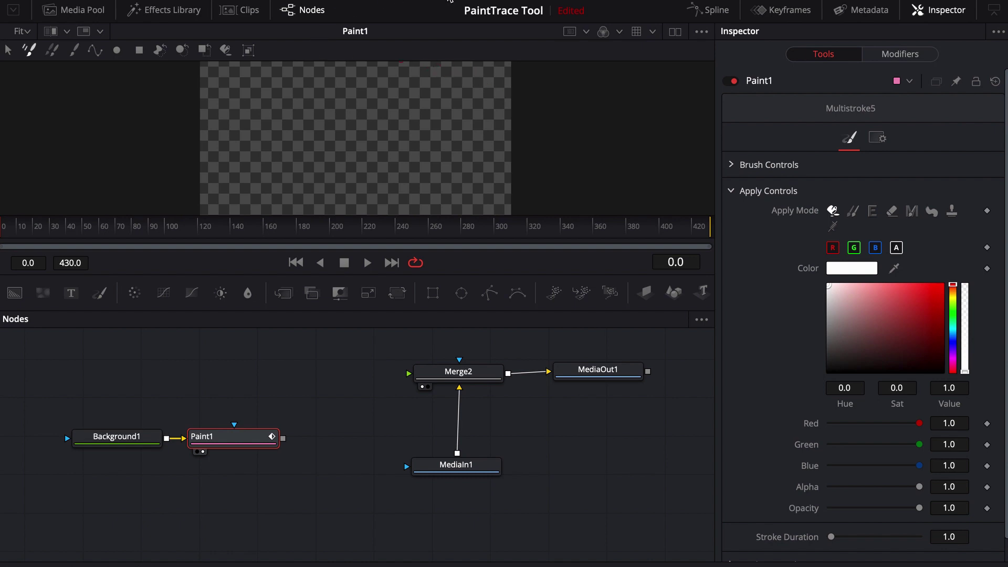
# - Add an unconnected PaintTrace node via the Shift+Space tool search for 'paint'
pyautogui.click(223, 376)
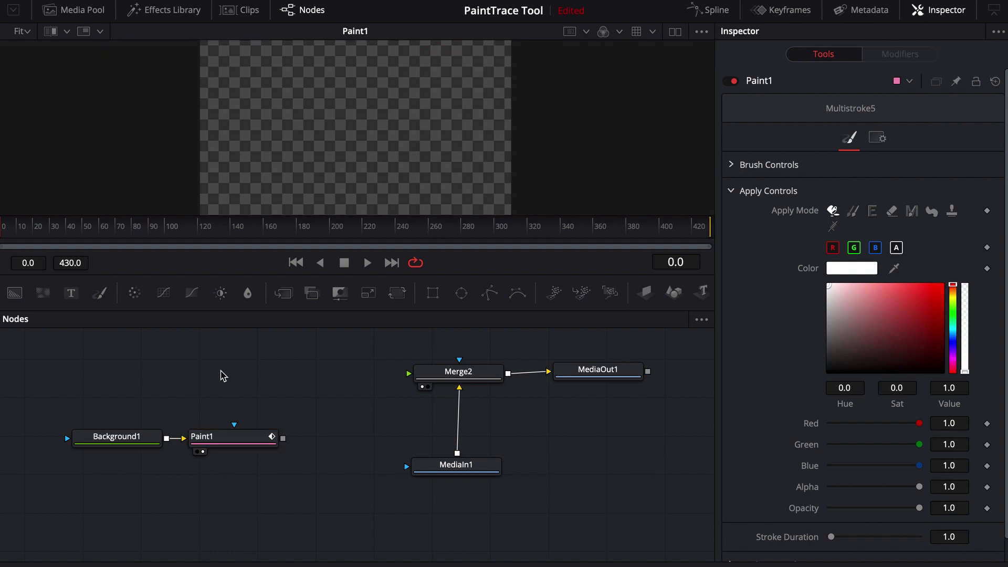
pyautogui.hotkey('shift', 'space')
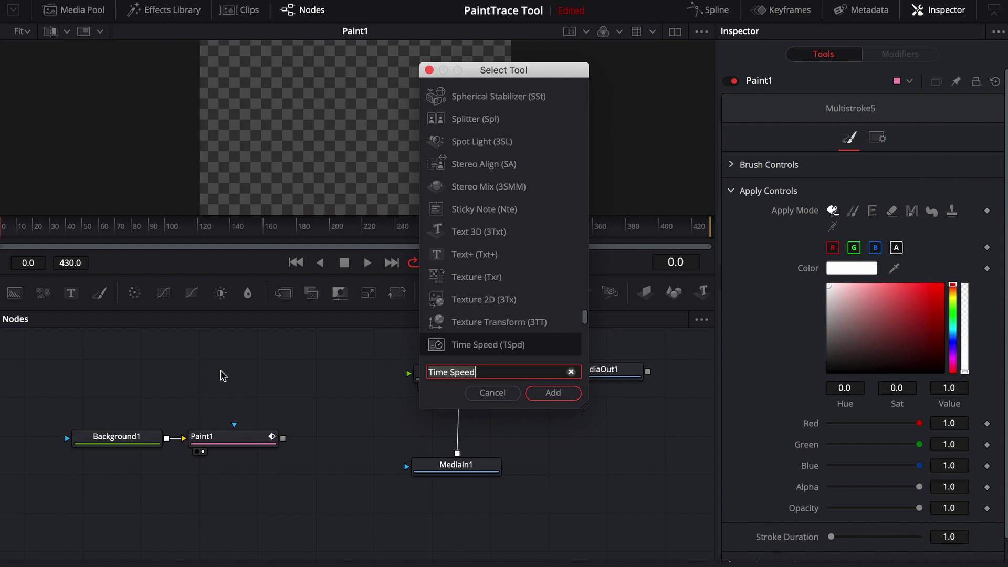
pyautogui.write('paint')
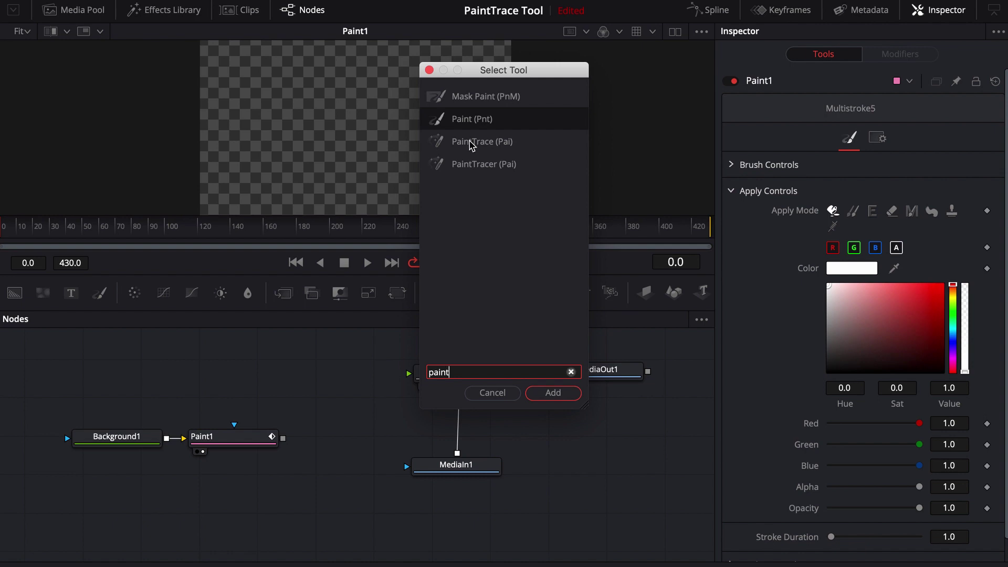
pyautogui.click(473, 144)
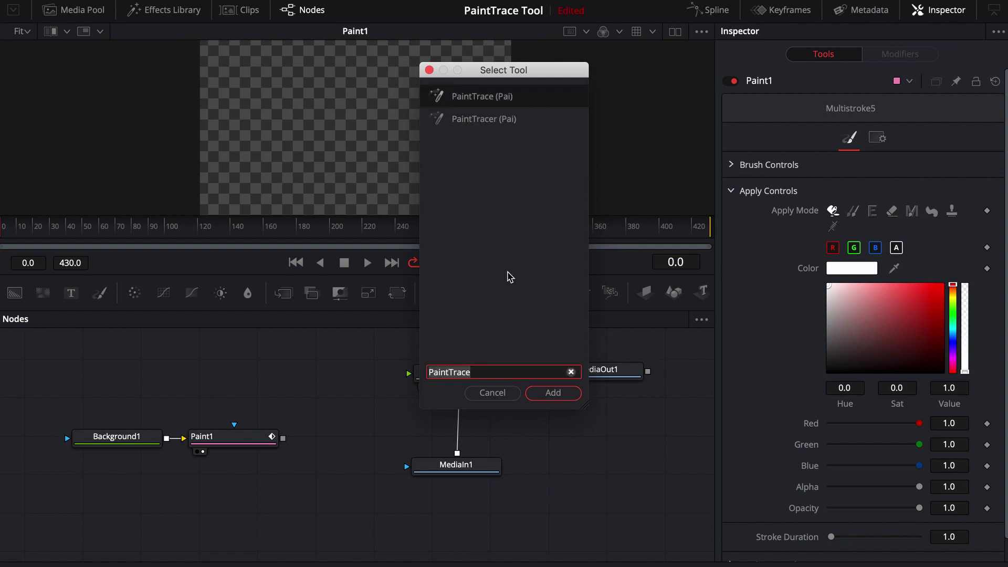
pyautogui.click(553, 393)
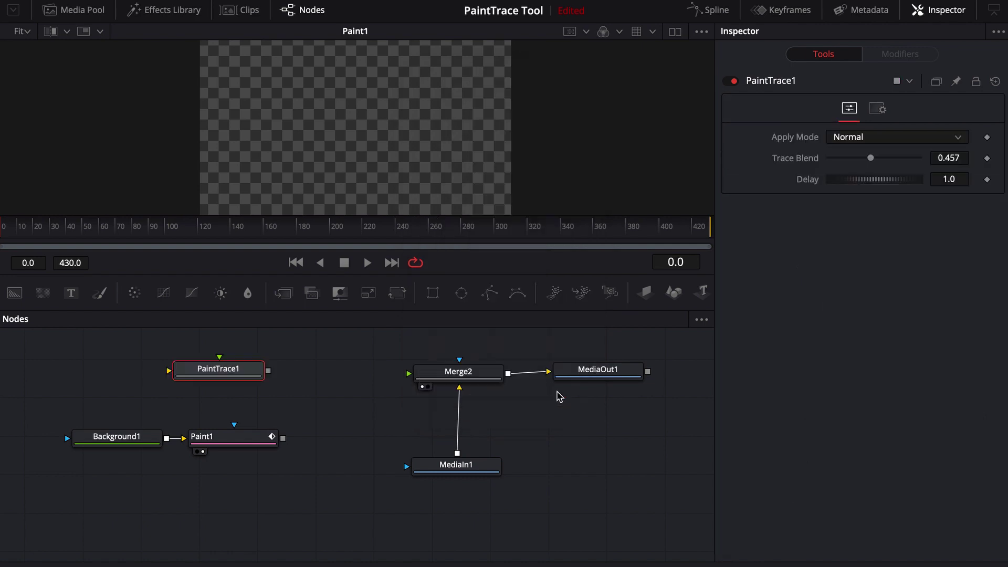
# - Wire PaintTrace1 into Merge2's foreground, view Merge2, and feed Paint1 into both PaintTrace1 inputs
pyautogui.click(288, 390)
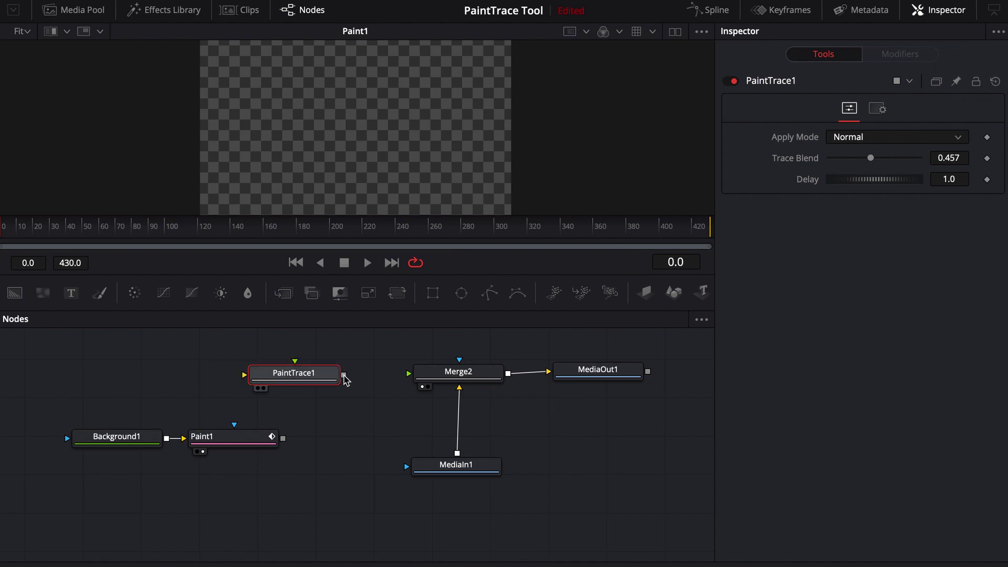
pyautogui.moveTo(344, 374); pyautogui.dragTo(467, 370)
pyautogui.moveTo(457, 461); pyautogui.dragTo(365, 156)
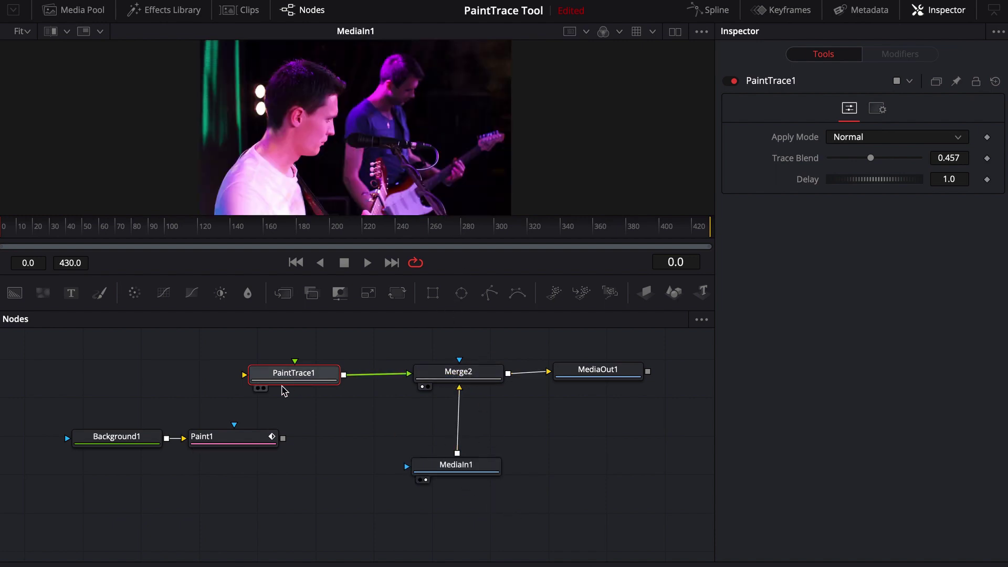
pyautogui.moveTo(458, 370); pyautogui.dragTo(375, 95)
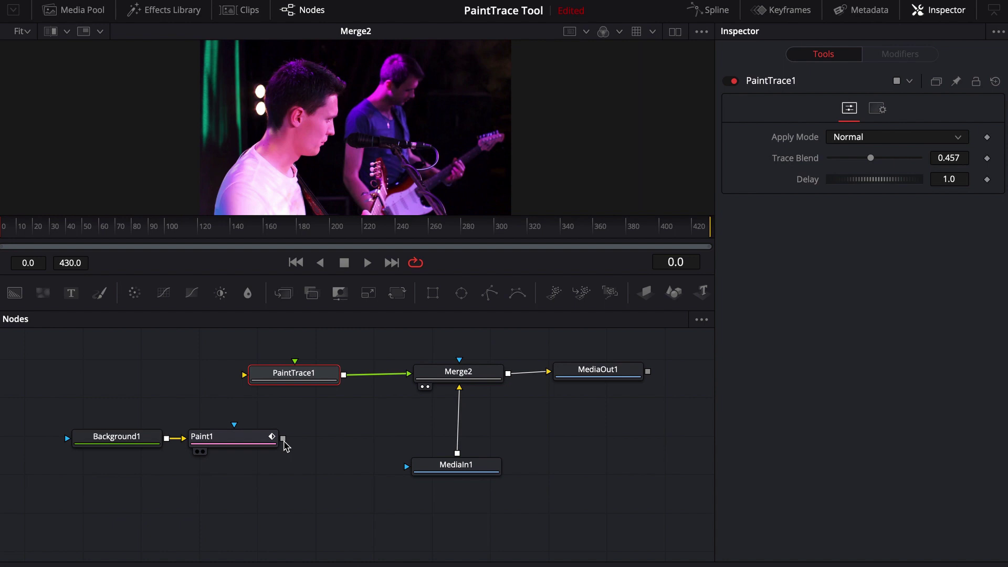
pyautogui.moveTo(284, 439)
pyautogui.mouseDown()
pyautogui.moveTo(266, 365)
pyautogui.moveTo(288, 374)
pyautogui.mouseUp()
pyautogui.moveTo(234, 426); pyautogui.dragTo(287, 373)
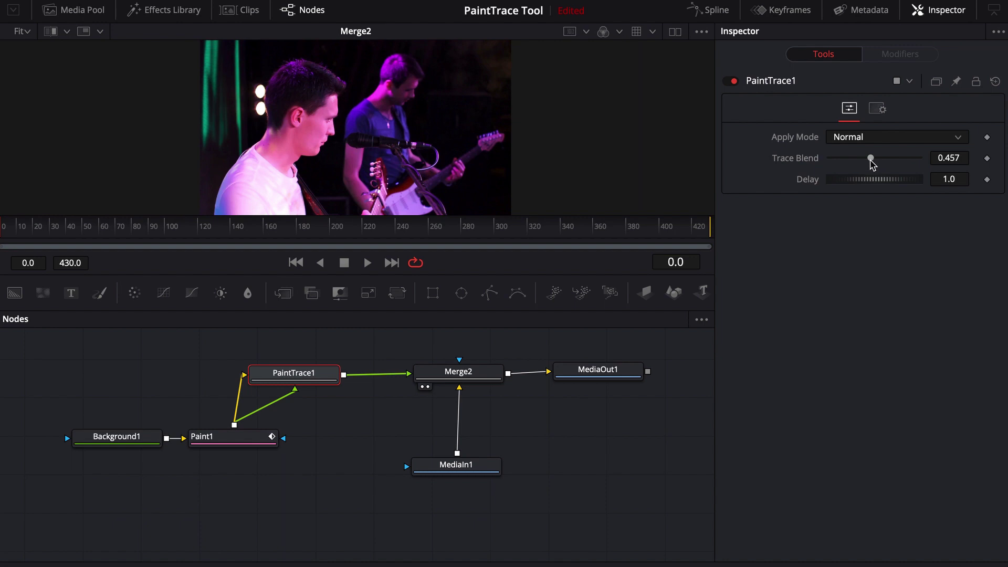
# - Try other Trace Blend values and a Delay of 5, then reset both to 0.457 and 1.0
pyautogui.moveTo(871, 164)
pyautogui.mouseDown()
pyautogui.moveTo(886, 163)
pyautogui.moveTo(851, 167)
pyautogui.moveTo(884, 171)
pyautogui.mouseUp()
pyautogui.click(947, 179)
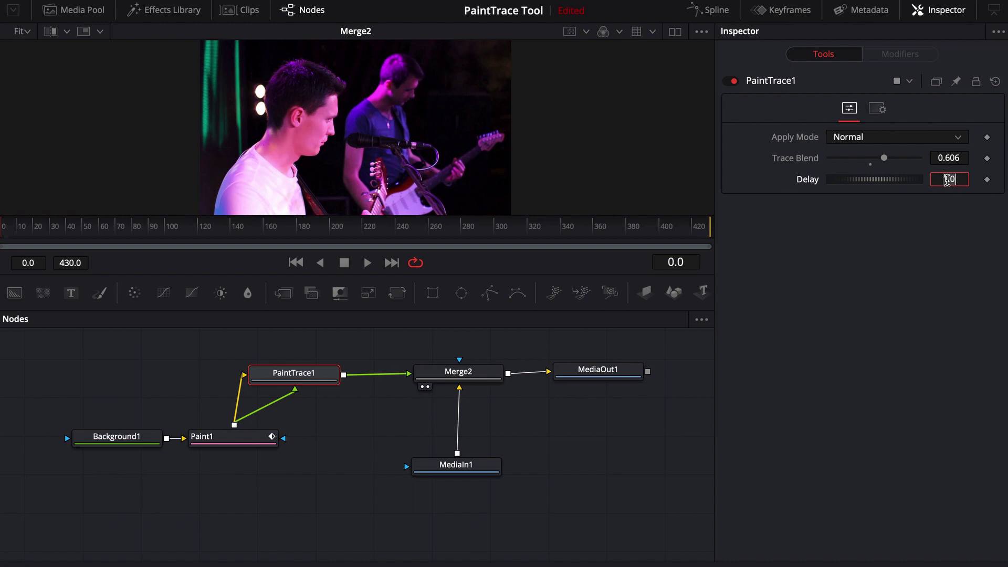
pyautogui.write('5')
pyautogui.press('Return')
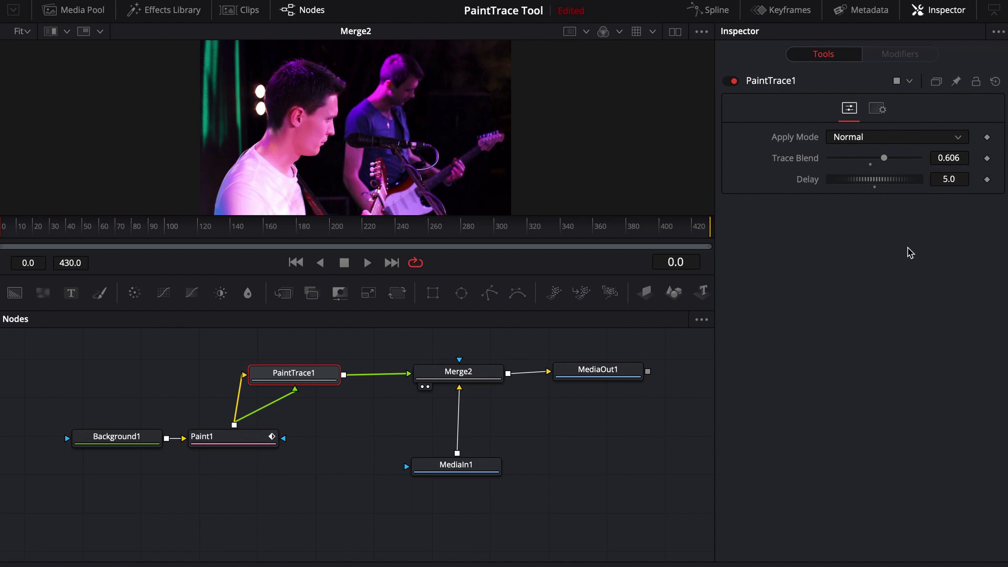
pyautogui.click(874, 188)
pyautogui.click(870, 165)
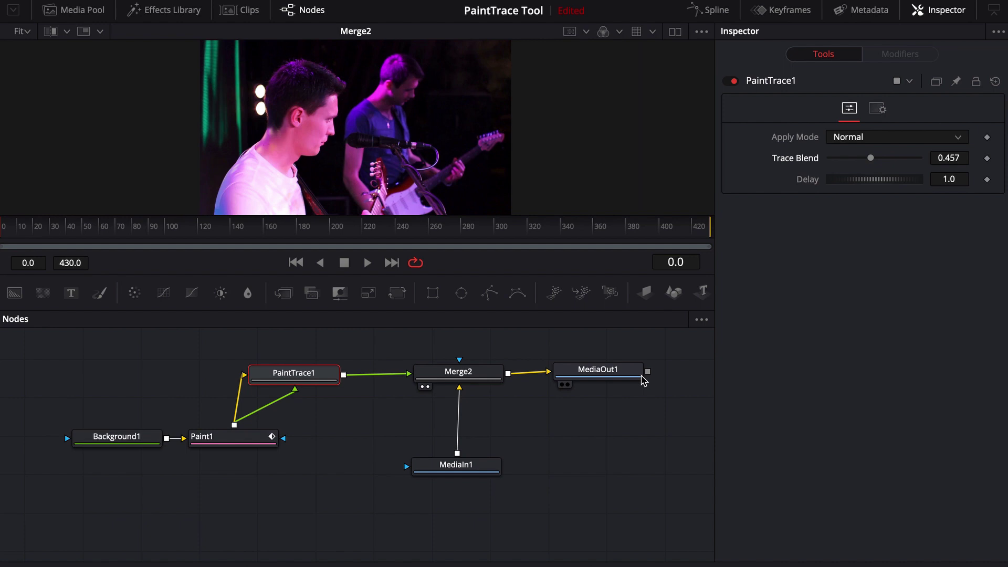
# - Paint a white stroke over the face on frame 0 and a long up-right stroke on frame 1
pyautogui.click(251, 444)
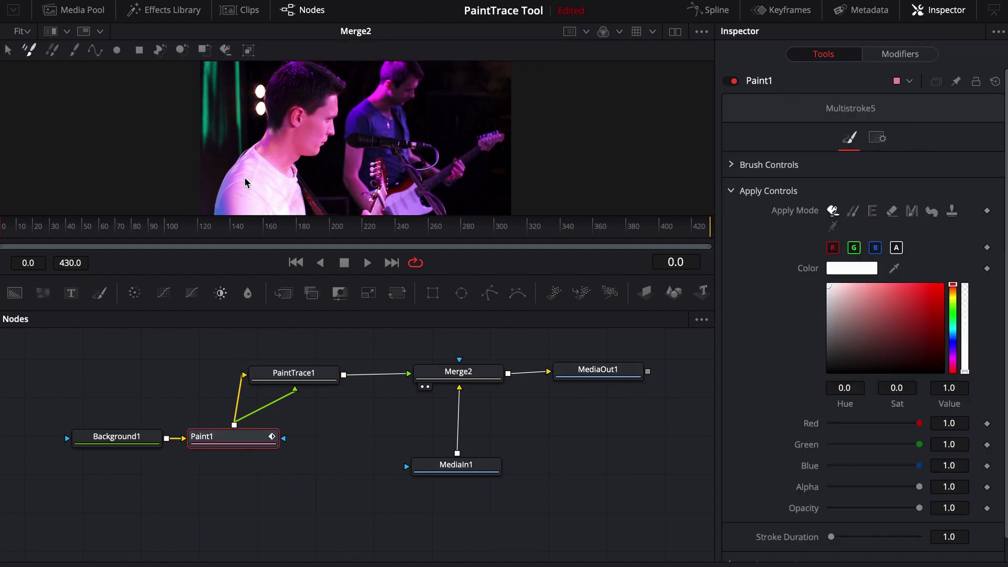
pyautogui.moveTo(333, 99)
pyautogui.mouseDown()
pyautogui.moveTo(300, 117)
pyautogui.moveTo(307, 141)
pyautogui.moveTo(282, 164)
pyautogui.mouseUp()
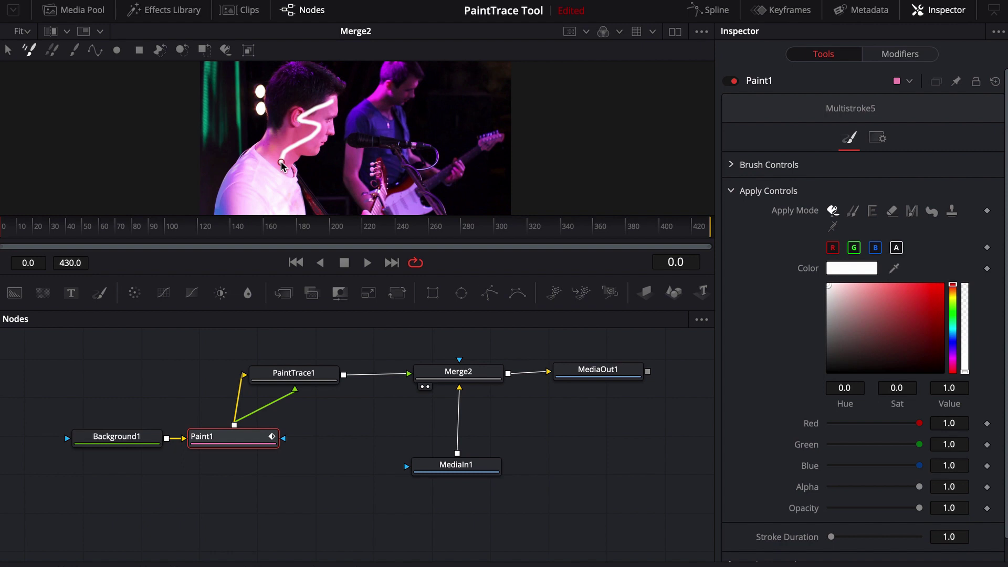
pyautogui.press('Right')
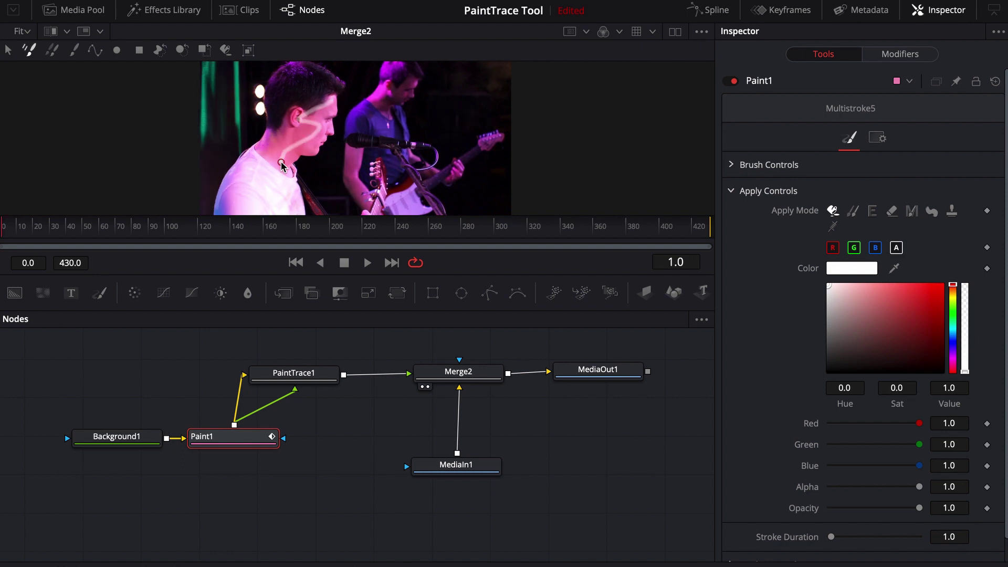
pyautogui.hotkey('ctrl', 'z')
pyautogui.hotkey('ctrl', 'y')
pyautogui.moveTo(350, 100)
pyautogui.mouseDown()
pyautogui.moveTo(315, 116)
pyautogui.moveTo(329, 127)
pyautogui.moveTo(283, 162)
pyautogui.mouseUp()
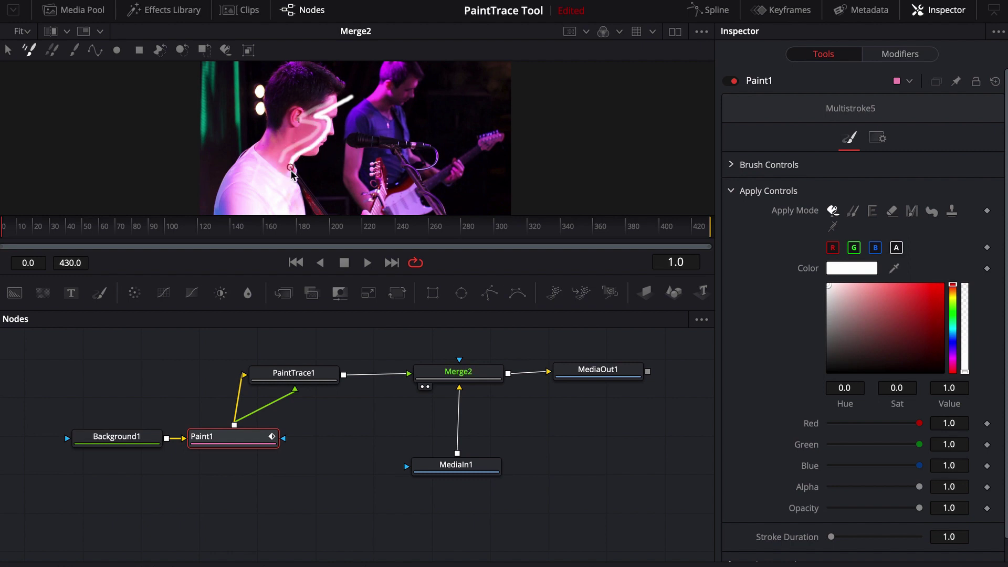
pyautogui.press('Right')
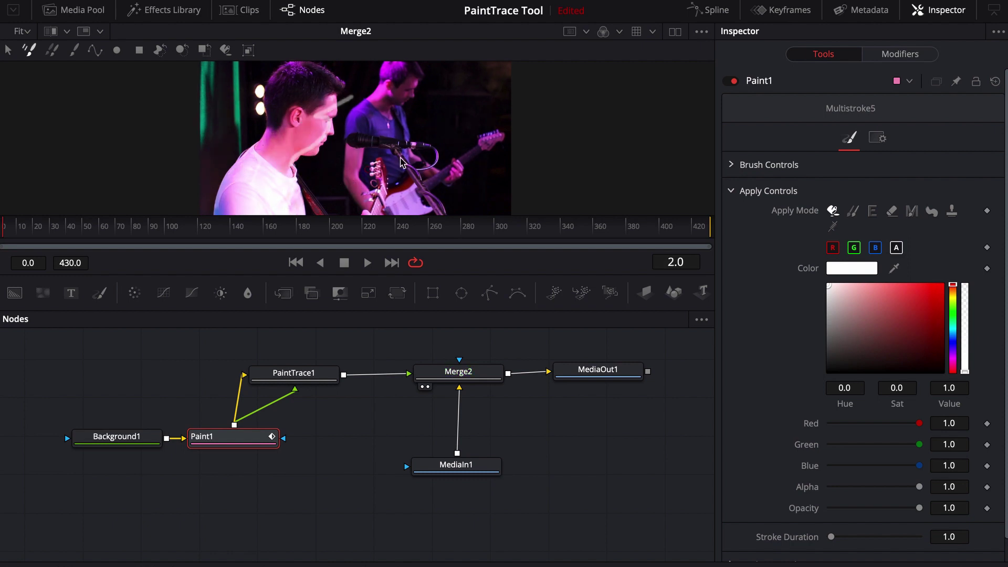
# - Paint a new white stroke on each of frames 2, 3, 4 and 5, moving toward the guitar
pyautogui.moveTo(366, 102)
pyautogui.mouseDown()
pyautogui.moveTo(336, 112)
pyautogui.moveTo(336, 135)
pyautogui.moveTo(292, 181)
pyautogui.mouseUp()
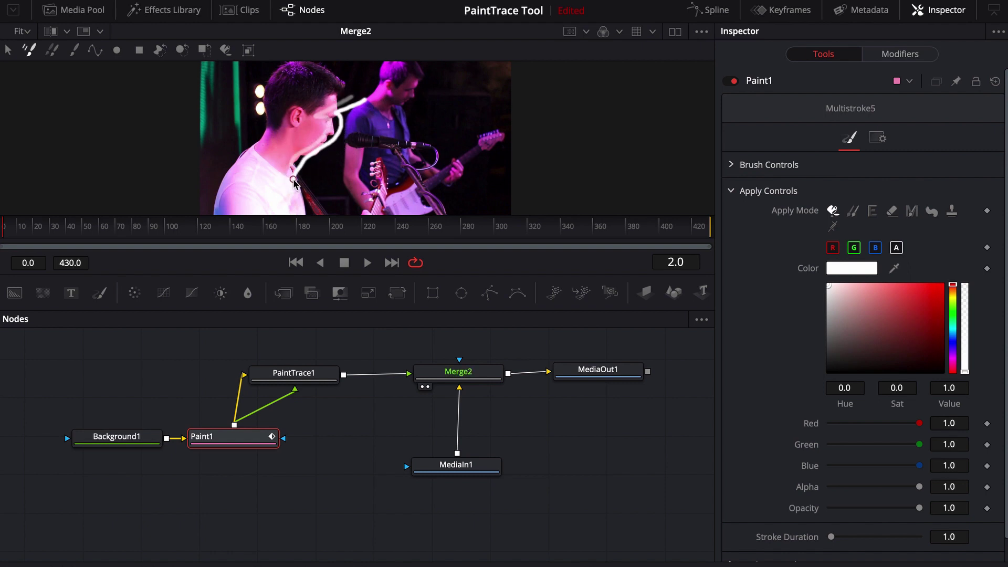
pyautogui.press('Right')
pyautogui.moveTo(379, 99)
pyautogui.mouseDown()
pyautogui.moveTo(347, 114)
pyautogui.moveTo(340, 141)
pyautogui.moveTo(301, 189)
pyautogui.mouseUp()
pyautogui.press('Right')
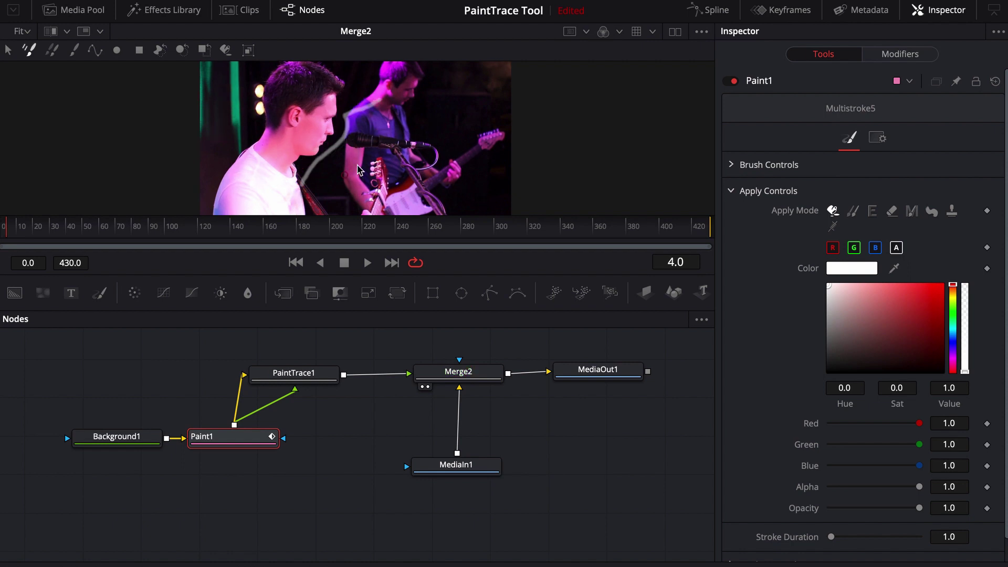
pyautogui.moveTo(395, 98)
pyautogui.mouseDown()
pyautogui.moveTo(357, 119)
pyautogui.moveTo(310, 203)
pyautogui.mouseUp()
pyautogui.press('Right')
pyautogui.moveTo(412, 101)
pyautogui.mouseDown()
pyautogui.moveTo(372, 123)
pyautogui.moveTo(362, 168)
pyautogui.moveTo(321, 205)
pyautogui.mouseUp()
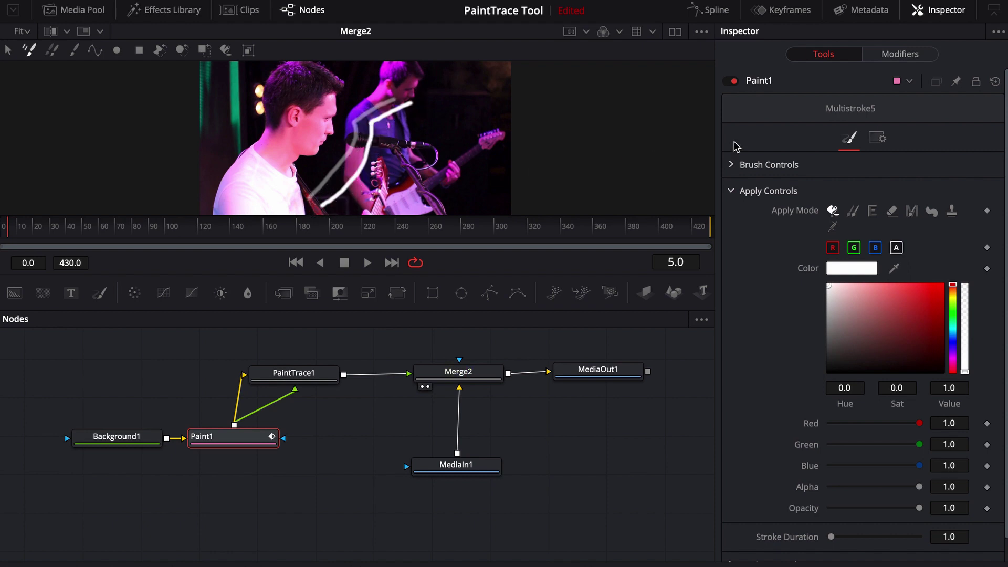
pyautogui.click(290, 377)
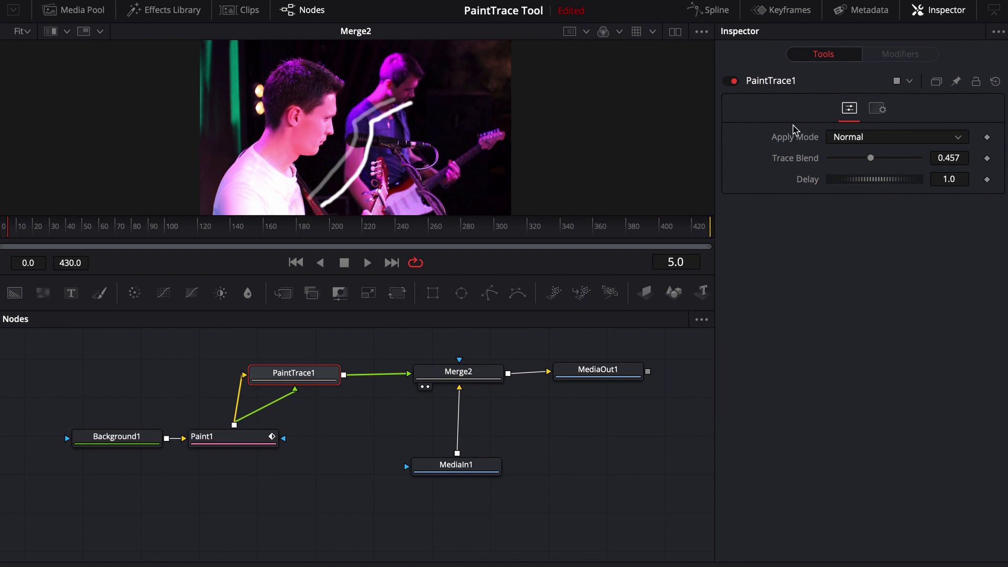
# - Raise PaintTrace1's Trace Blend to 1.0 and paint a second white curve on frame 5
pyautogui.moveTo(870, 158); pyautogui.dragTo(902, 160)
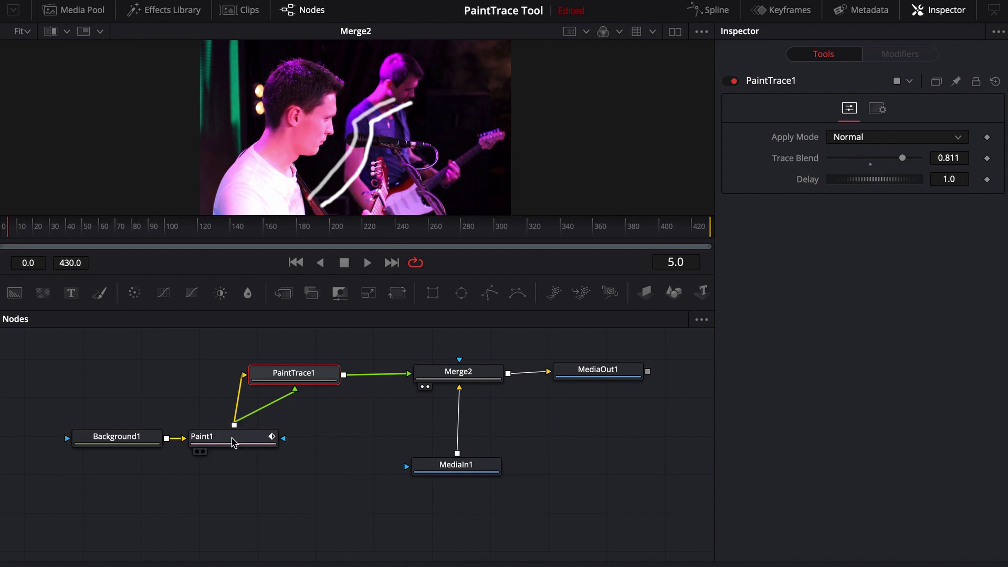
pyautogui.click(232, 438)
pyautogui.moveTo(426, 105)
pyautogui.mouseDown()
pyautogui.moveTo(383, 126)
pyautogui.moveTo(408, 144)
pyautogui.mouseUp()
pyautogui.moveTo(390, 183); pyautogui.dragTo(351, 208)
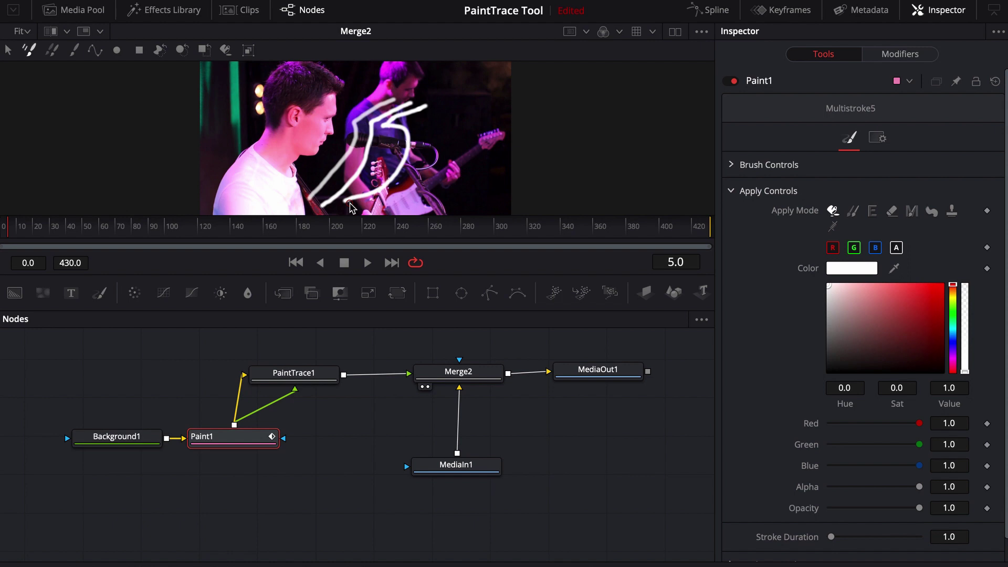
pyautogui.press('Right')
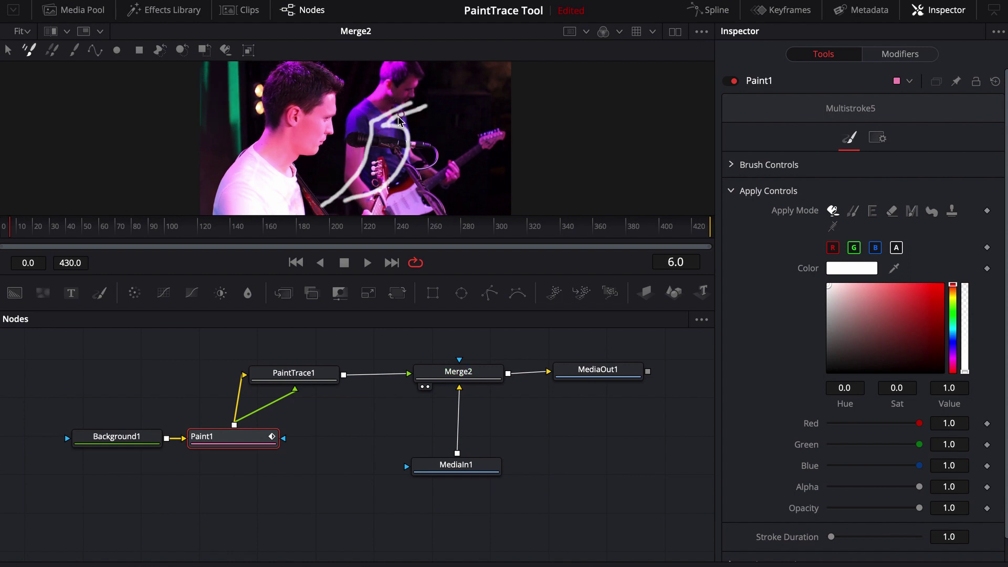
# - Check PaintTrace1's settings on frame 6, then return to Paint1 on frame 7
pyautogui.click(295, 375)
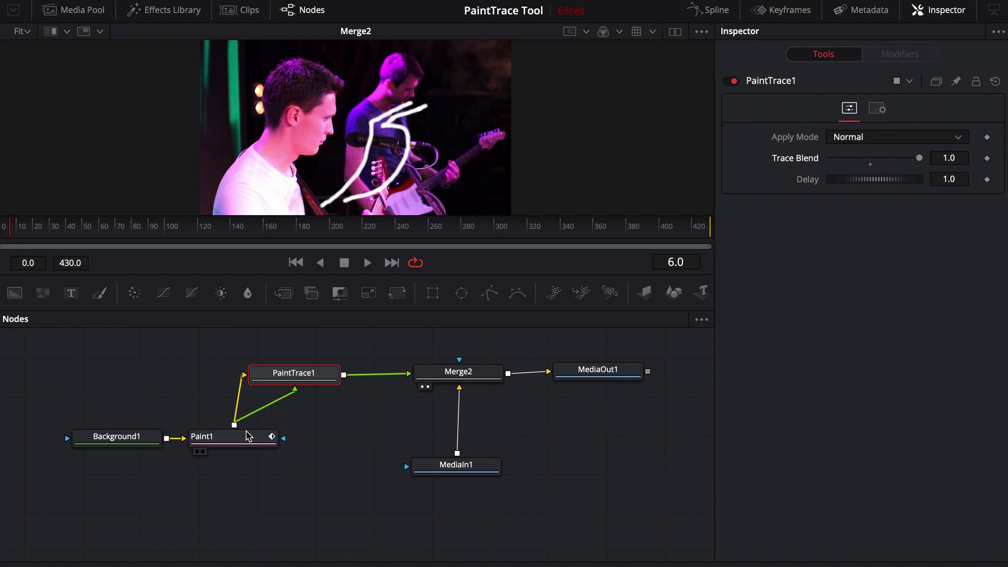
pyautogui.click(226, 436)
pyautogui.press('Right')
# - Paint white zigzag, 3-shaped and S-shaped strokes on the following frames up to frame 10
pyautogui.moveTo(344, 101); pyautogui.dragTo(347, 129)
pyautogui.moveTo(303, 167); pyautogui.dragTo(297, 176)
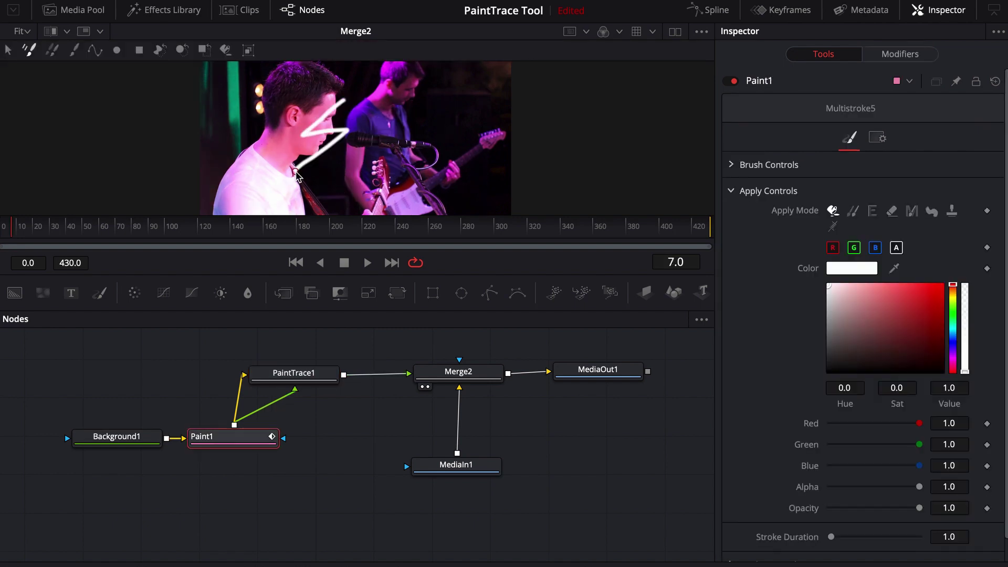
pyautogui.press('Right')
pyautogui.press('Right')
pyautogui.moveTo(404, 111); pyautogui.dragTo(357, 184)
pyautogui.press('Right')
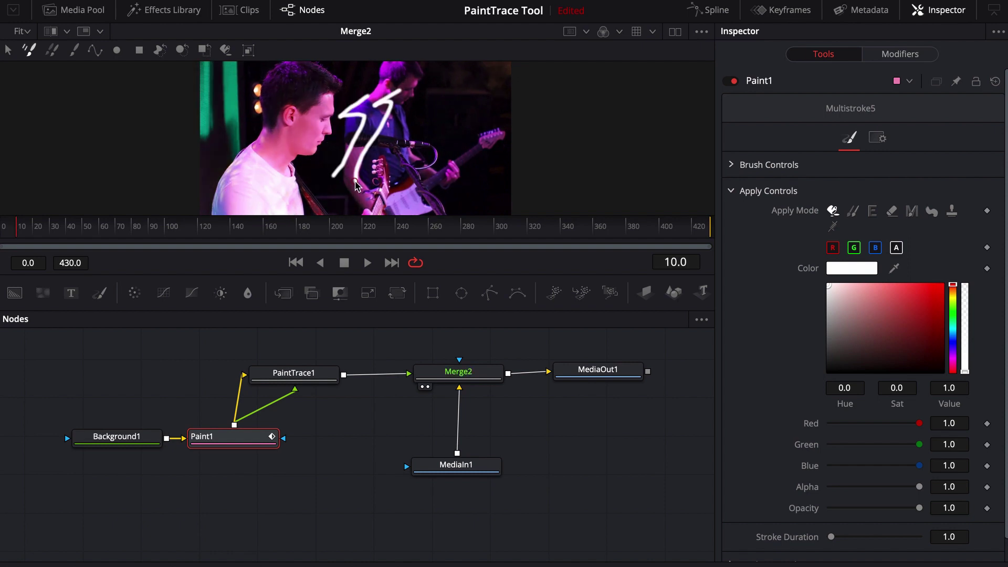
pyautogui.moveTo(428, 88); pyautogui.dragTo(376, 182)
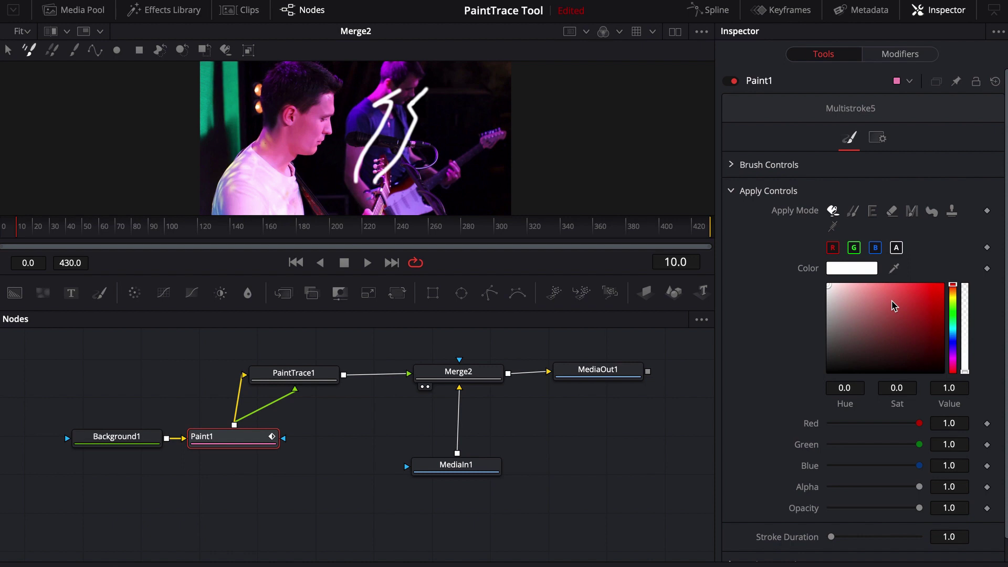
# - Switch the paint colour to pure red and paint red strokes over the singer's face
pyautogui.moveTo(894, 307); pyautogui.dragTo(942, 284)
pyautogui.moveTo(329, 90)
pyautogui.mouseDown()
pyautogui.moveTo(283, 121)
pyautogui.moveTo(267, 170)
pyautogui.mouseUp()
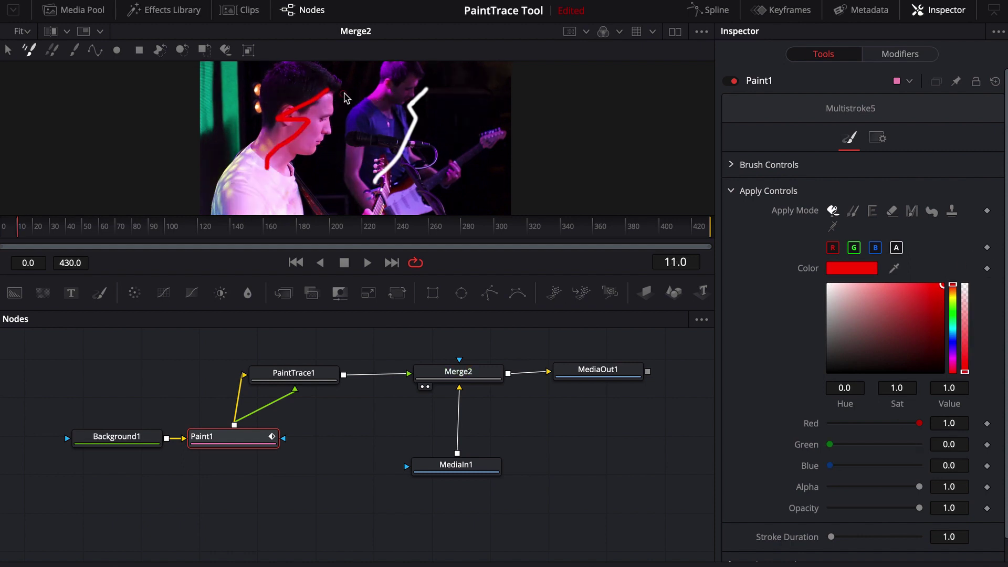
pyautogui.moveTo(345, 93)
pyautogui.mouseDown()
pyautogui.moveTo(312, 116)
pyautogui.moveTo(310, 158)
pyautogui.mouseUp()
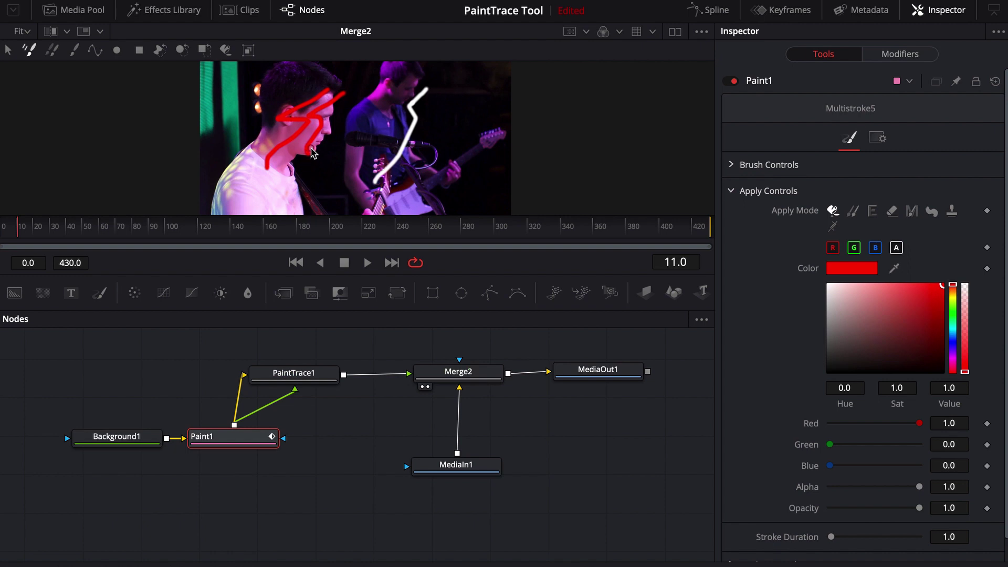
# - Open PaintTrace1 in the Macro Editor through its right-click Macro > PaintTrace menu
pyautogui.click(306, 376)
pyautogui.rightClick(302, 380)
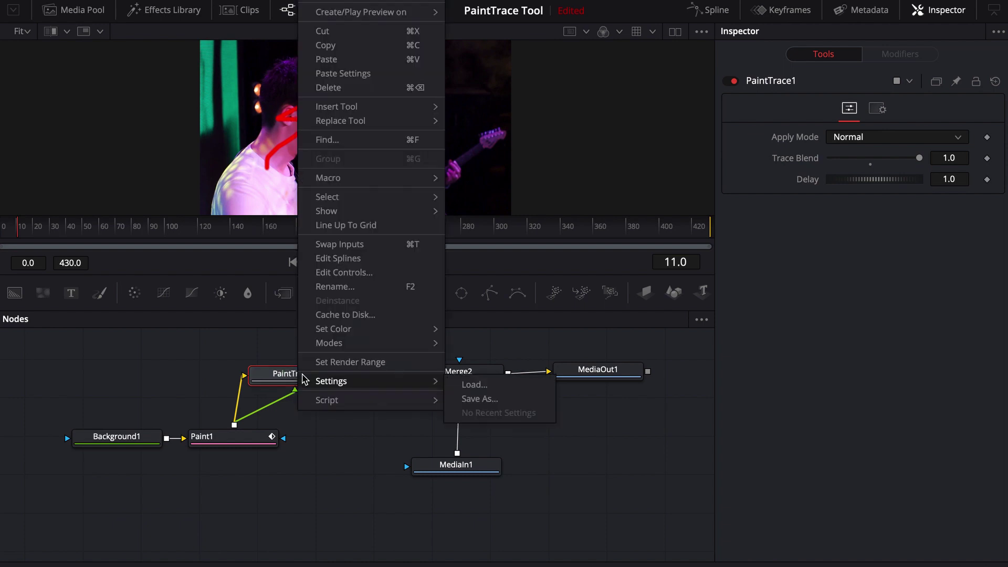
pyautogui.moveTo(335, 181)
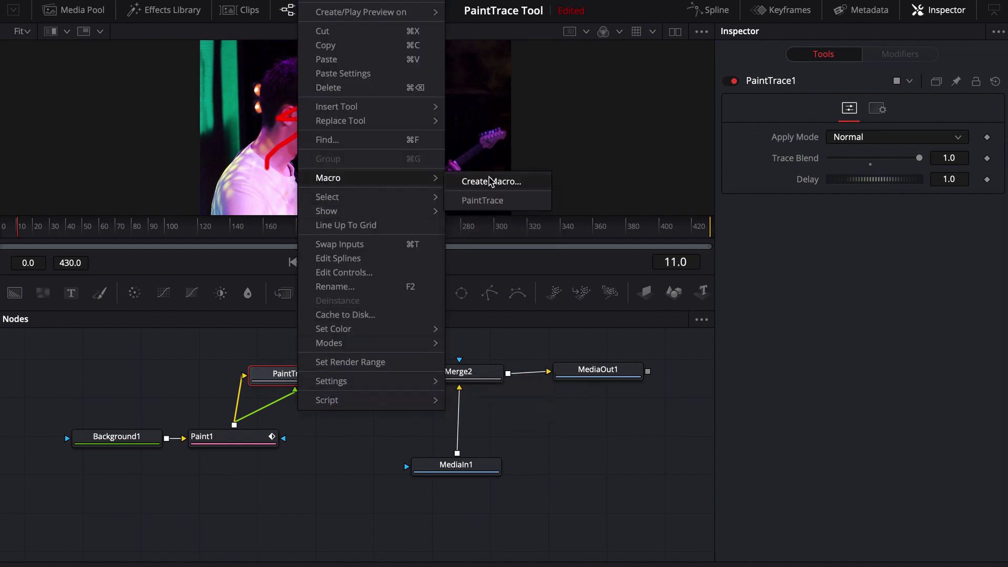
pyautogui.click(485, 201)
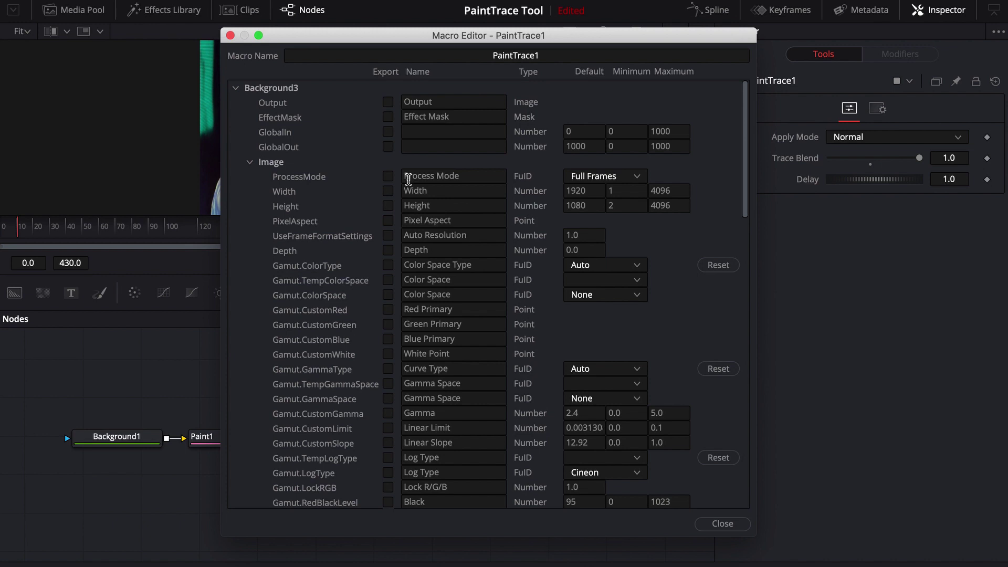
# - Browse the Macro Editor's Background3 and TimeSpeed1 parameter groups, collapse them, and close the editor
pyautogui.scroll(-12, 369, 194)
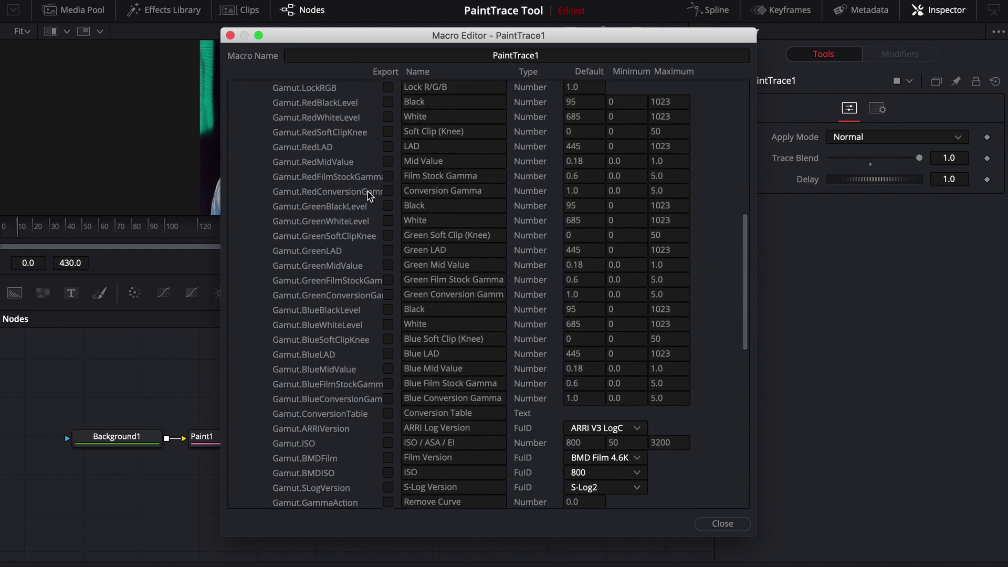
pyautogui.scroll(-8, 369, 197)
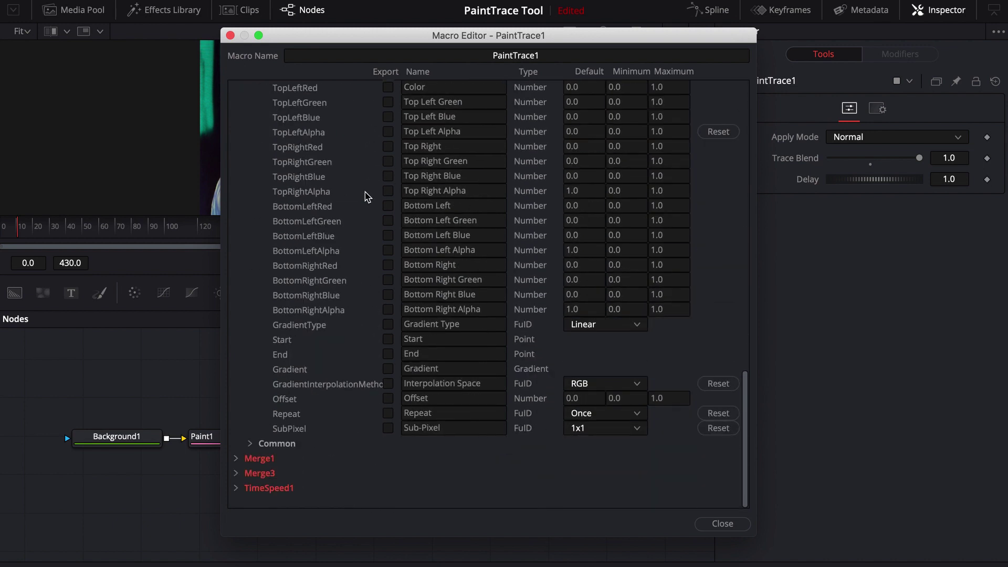
pyautogui.scroll(4, 366, 196)
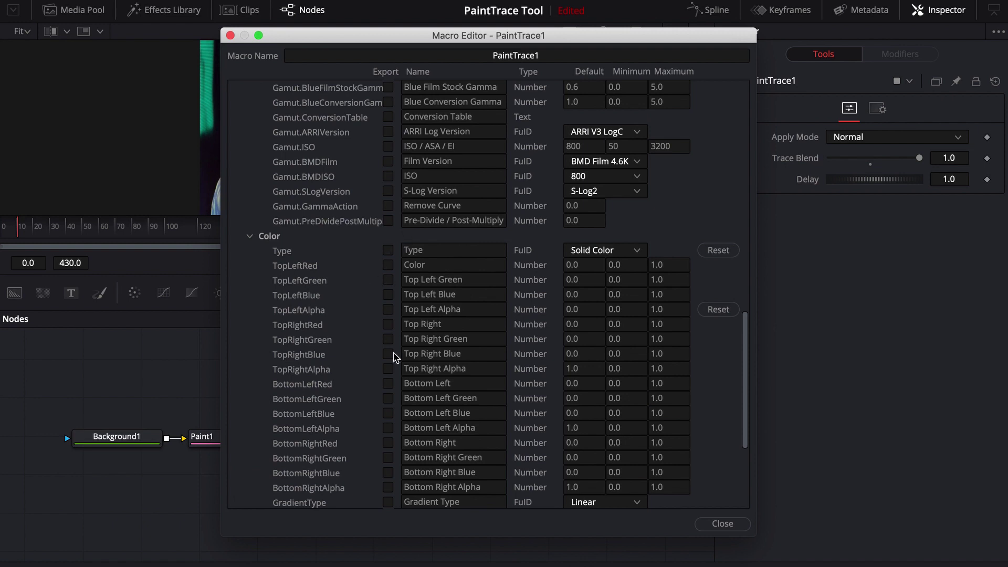
pyautogui.scroll(-4, 373, 315)
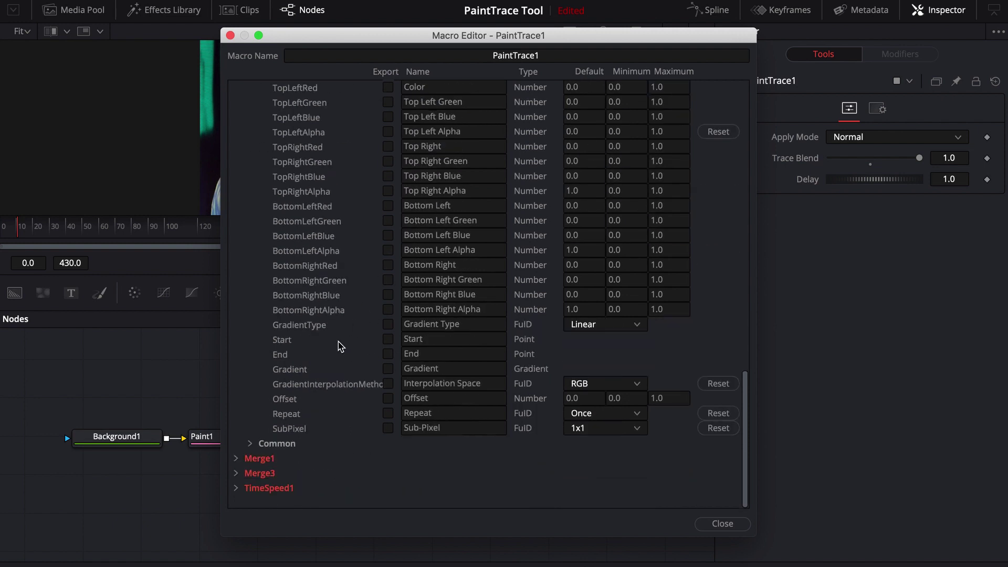
pyautogui.click(235, 488)
pyautogui.scroll(-5, 349, 321)
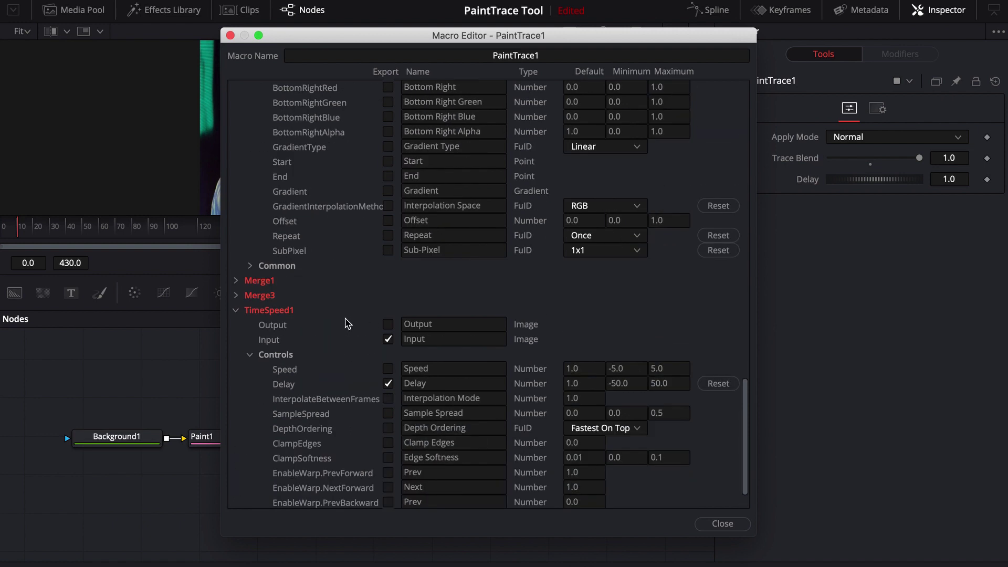
pyautogui.scroll(6, 345, 326)
pyautogui.scroll(15, 346, 326)
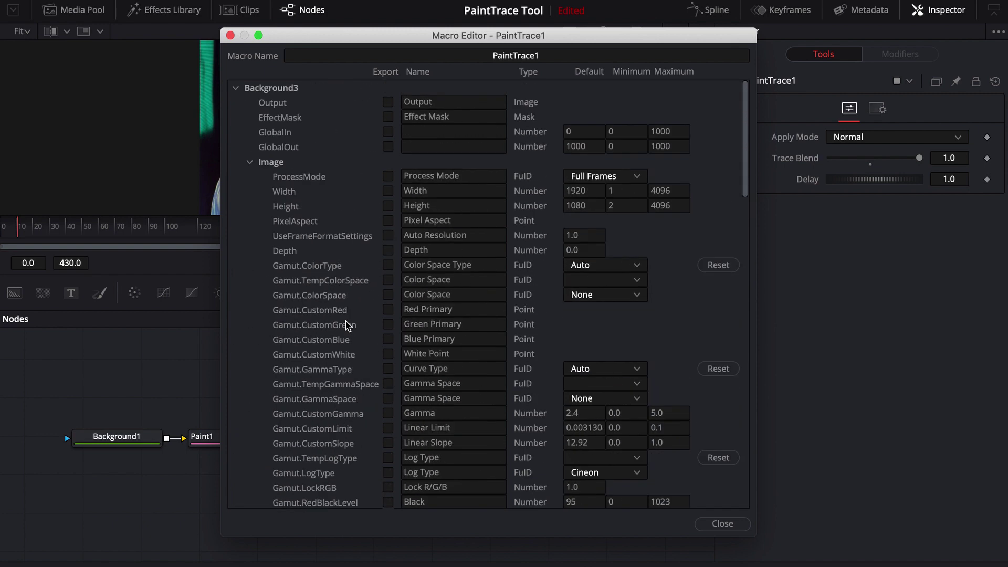
pyautogui.click(237, 88)
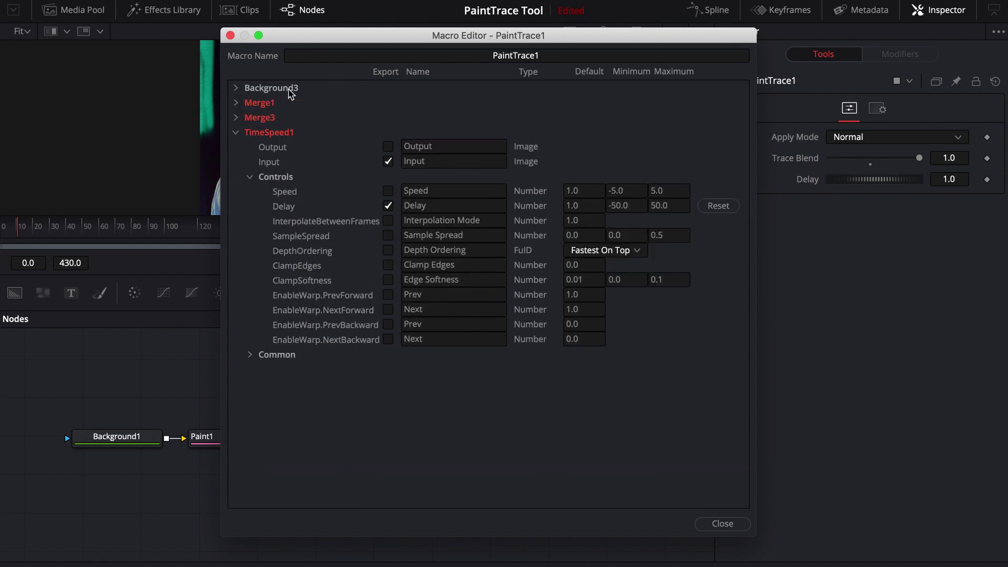
pyautogui.click(236, 134)
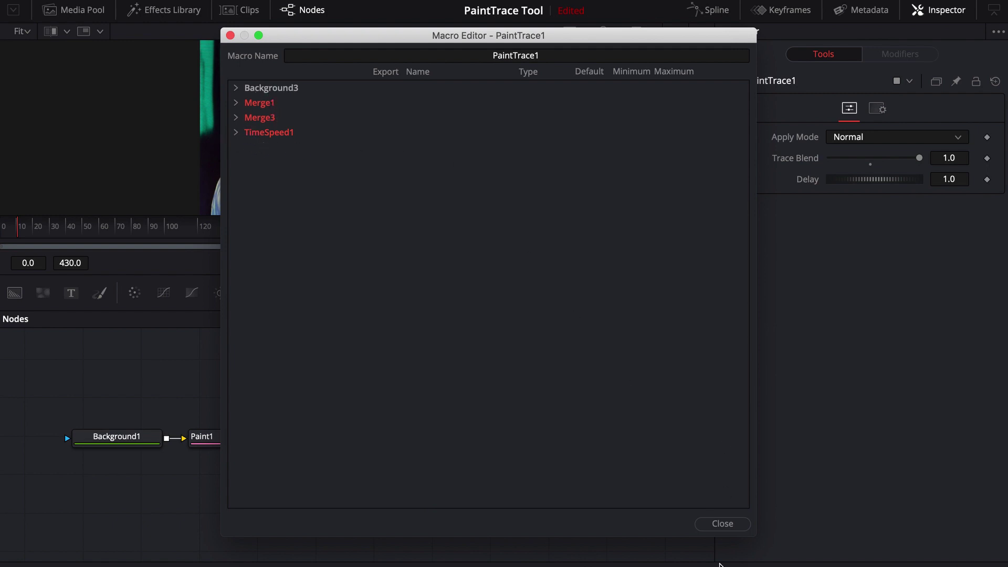
pyautogui.click(724, 526)
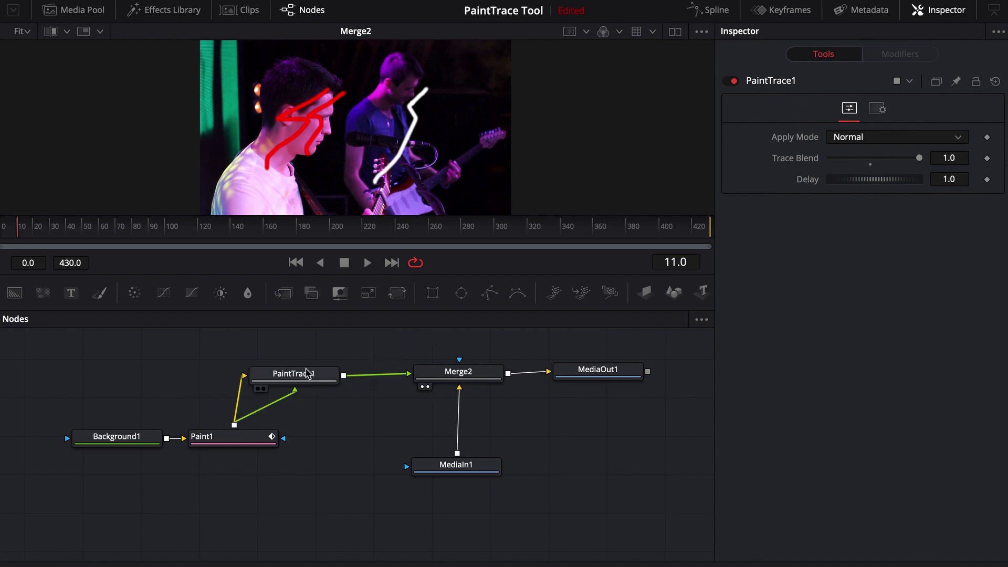
pyautogui.moveTo(303, 373)
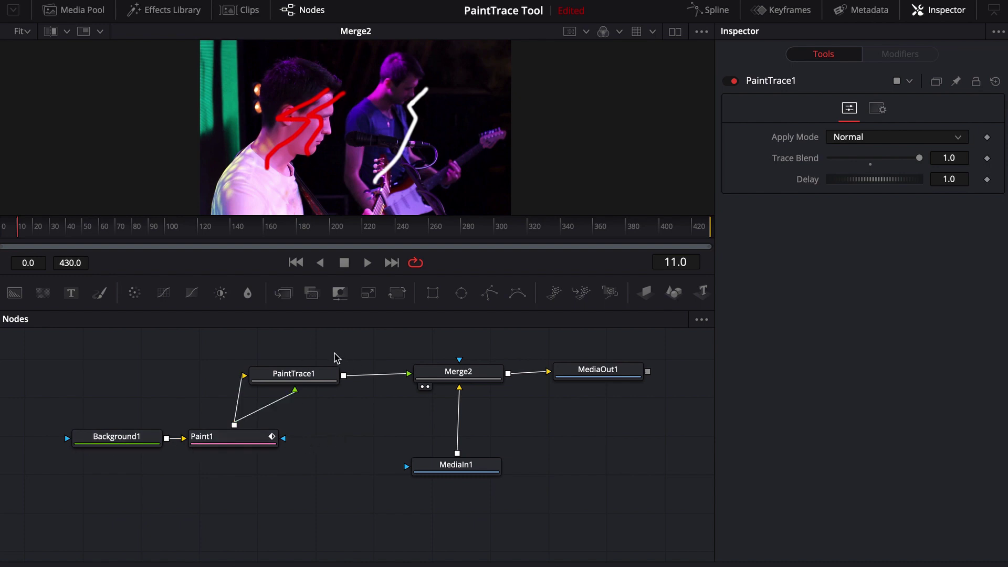
# - Delete the PaintTrace1 macro and return the playhead to frame 0 to see the white S-stroke alone
pyautogui.click(294, 374)
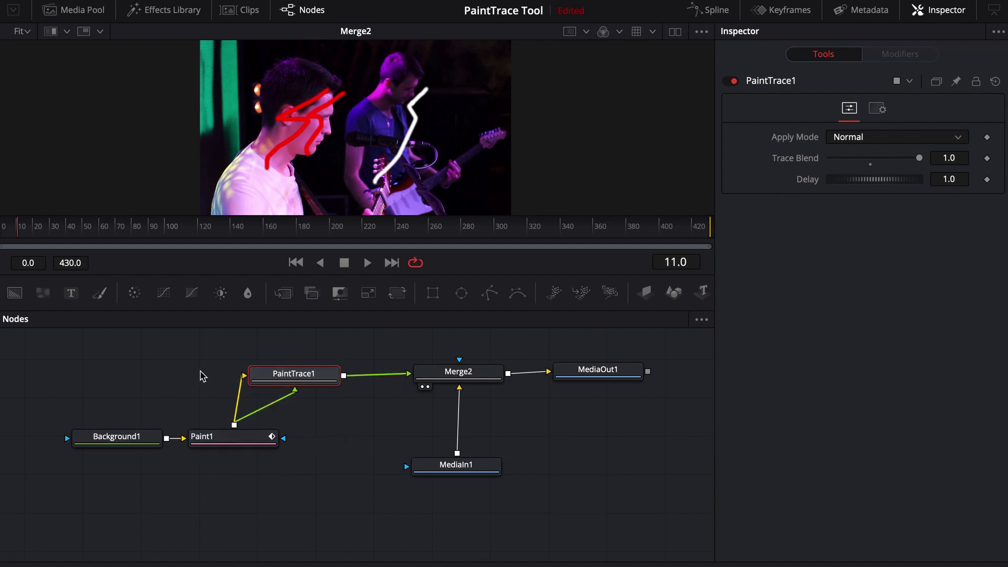
pyautogui.press('Delete')
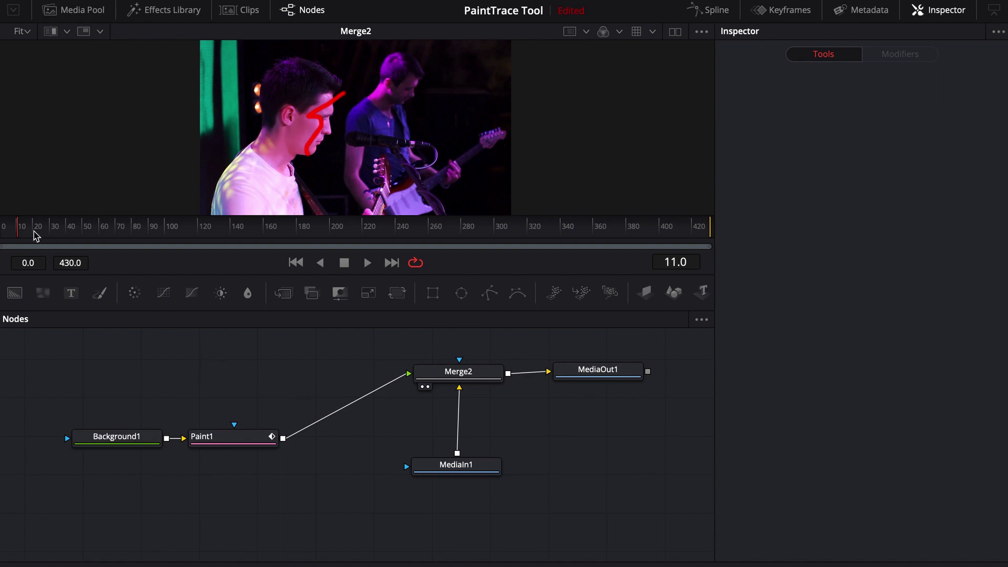
pyautogui.moveTo(33, 232); pyautogui.dragTo(4, 230)
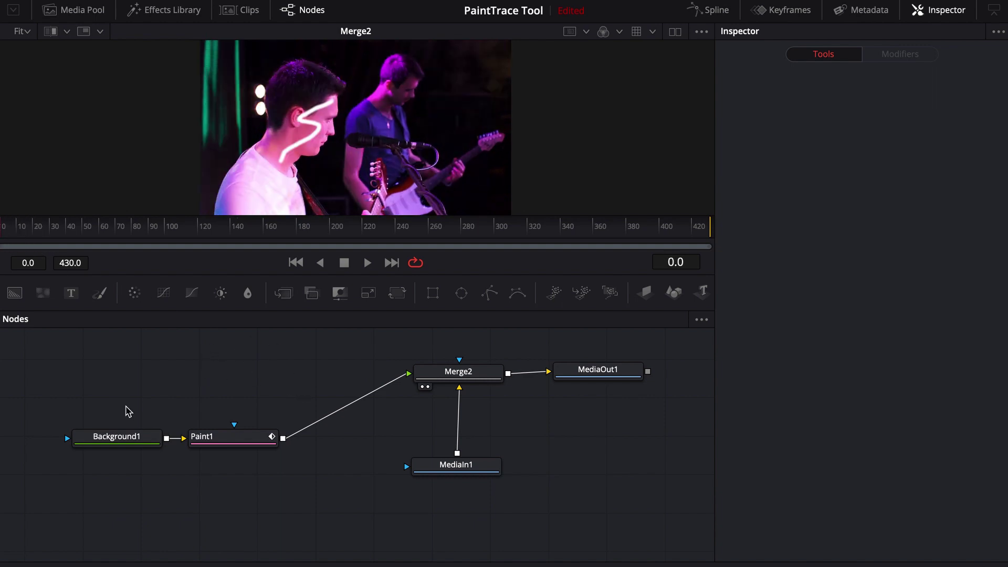
pyautogui.click(367, 262)
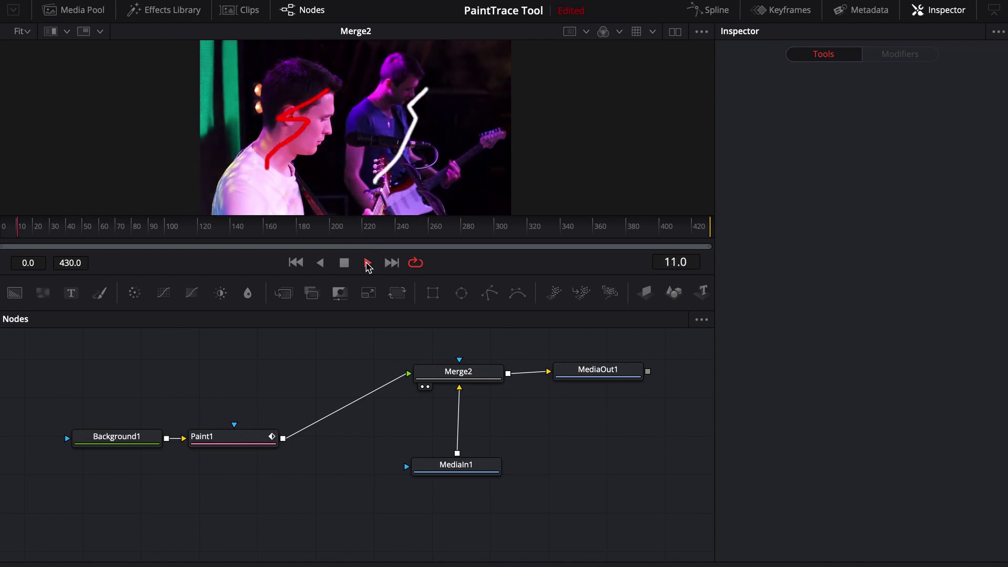
pyautogui.click(367, 265)
pyautogui.moveTo(23, 231); pyautogui.dragTo(11, 232)
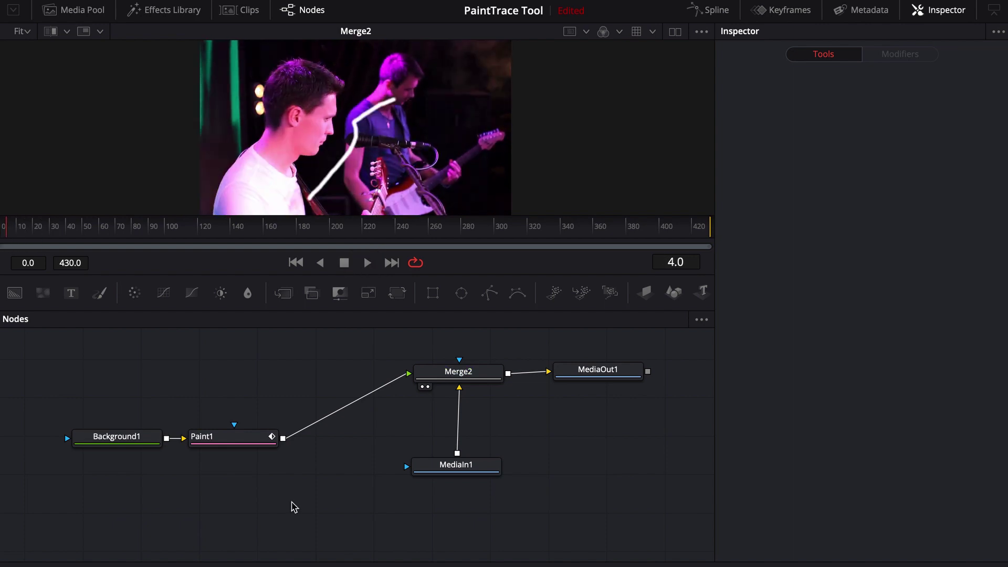